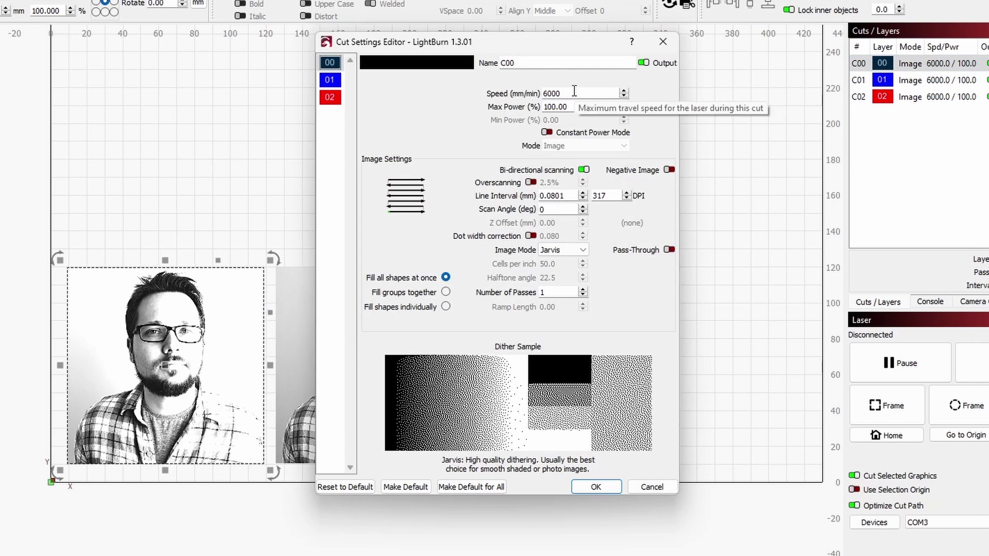
Try a 30-degree scan angle for layer C00, and set the angle back to 0
left_click(565, 91)
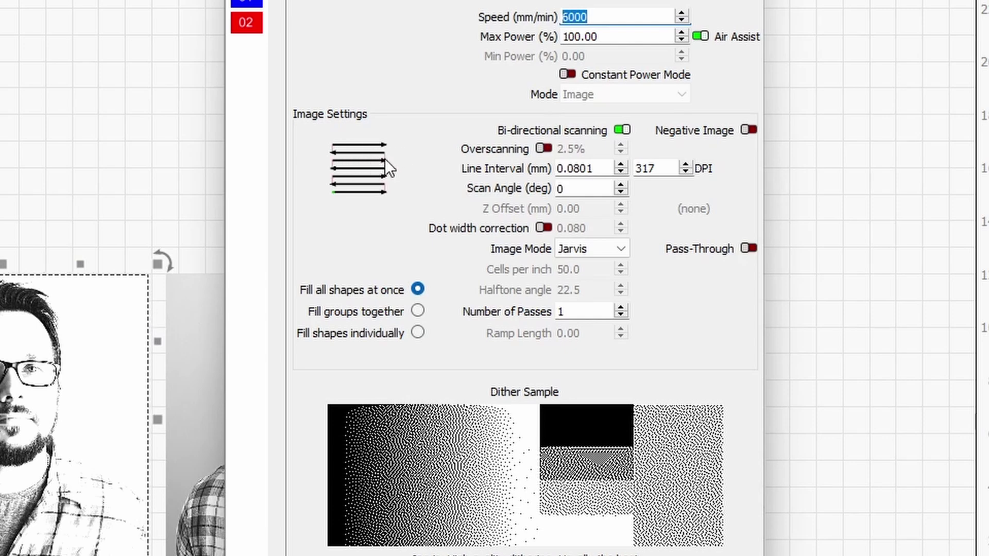
left_click(620, 185)
left_click(620, 186)
left_click(620, 186)
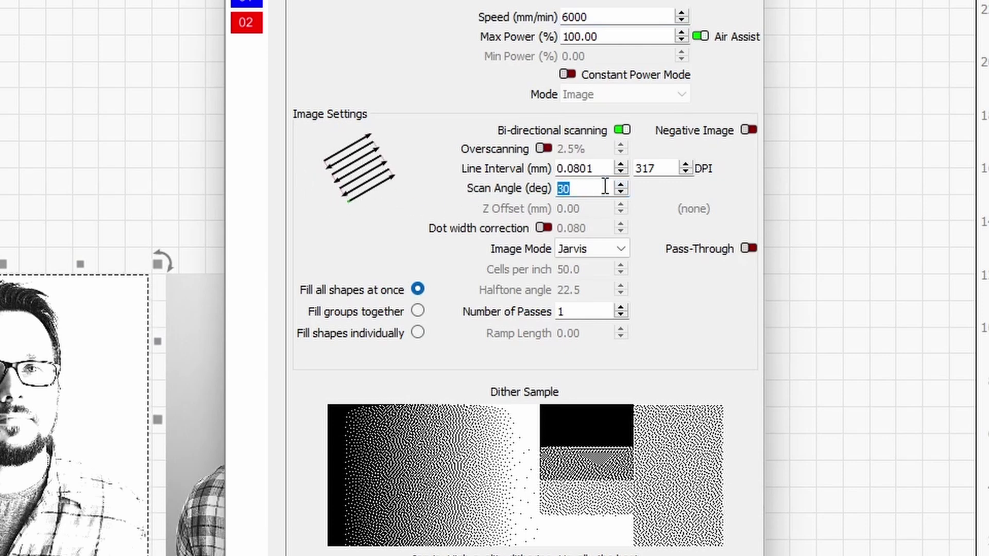
type("0")
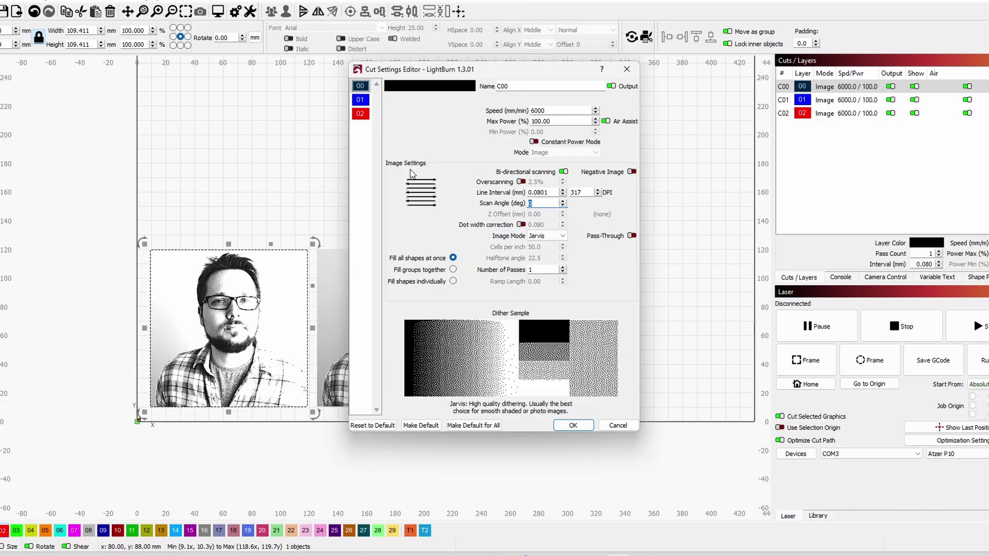
Turn off Air Assist for layer C00 and accept its cut settings
left_click(607, 122)
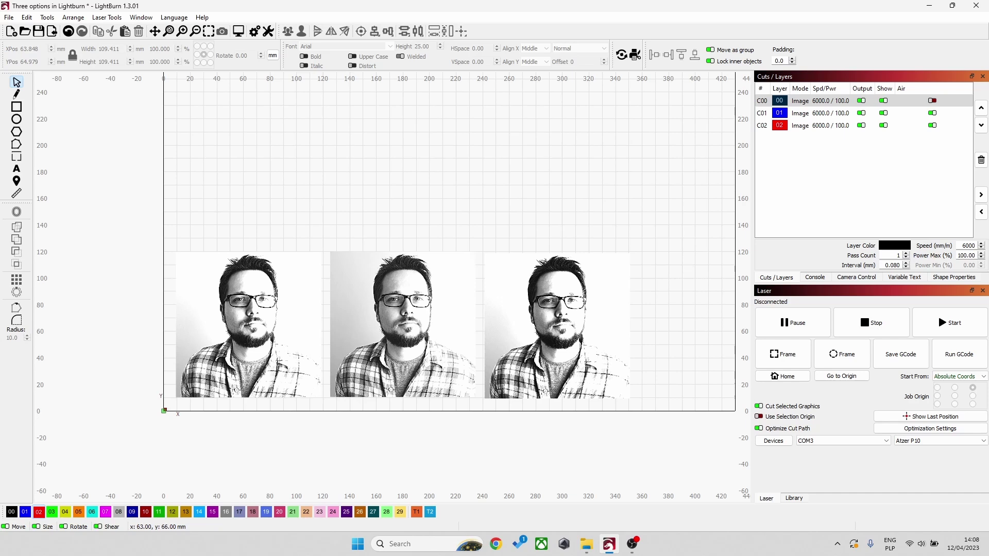
Open the image adjustment for the first portrait on layer C00 and show the beard area up close in the preview
left_click(265, 315)
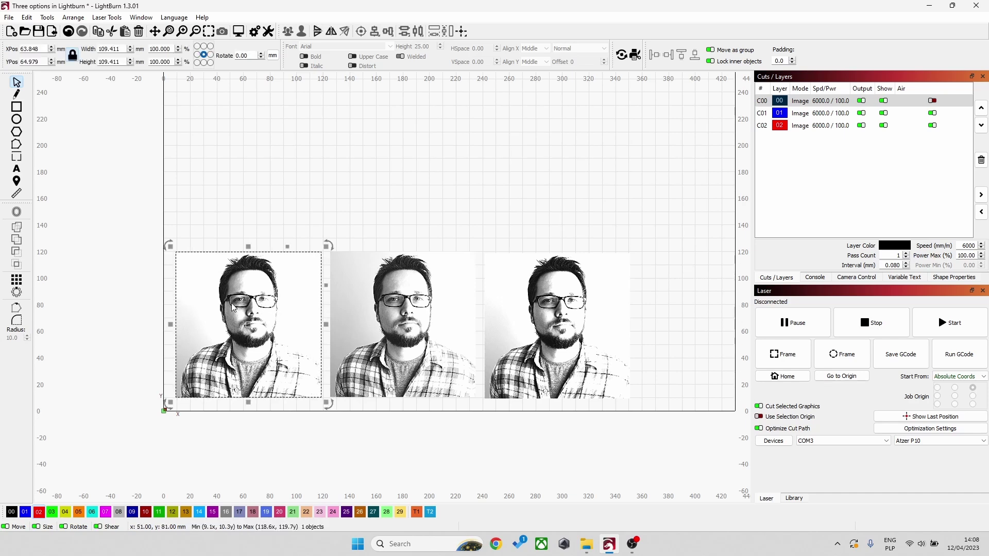
right_click(258, 297)
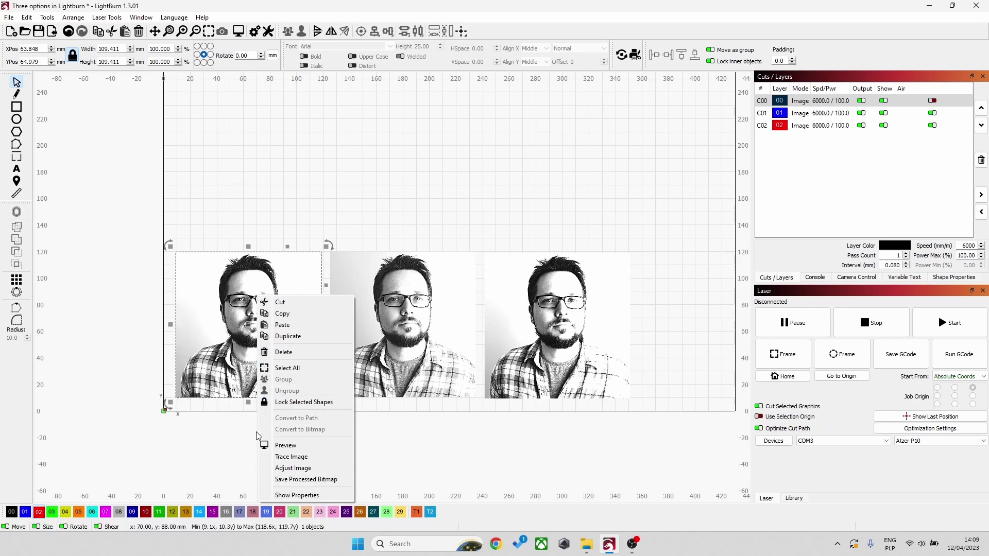
left_click(294, 468)
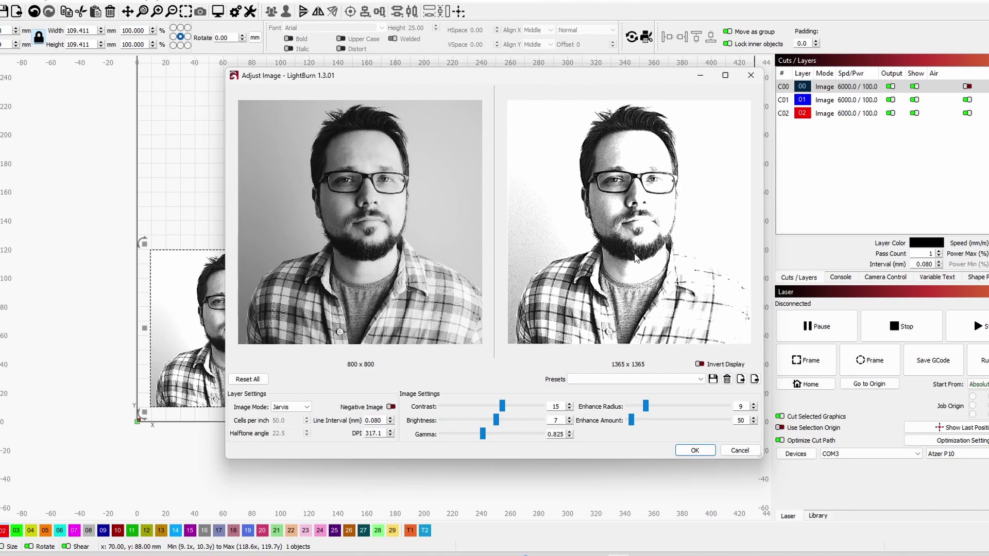
scroll(635, 258, "up", 6)
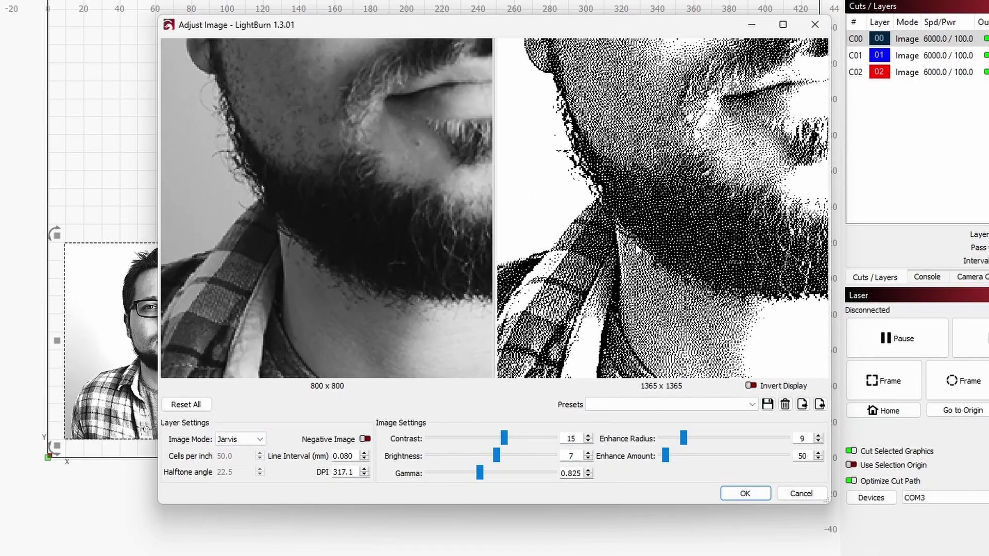
left_click_drag(664, 217, 592, 224)
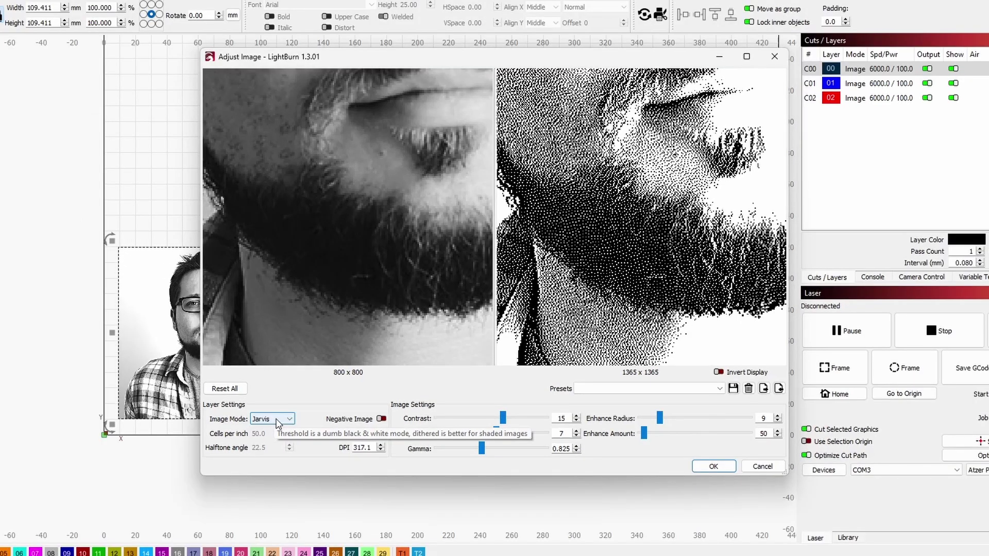
Compare the Grayscale, Threshold, Dither, Stucki and Newsprint image modes in the adjustment preview, and return to Jarvis
left_click(278, 421)
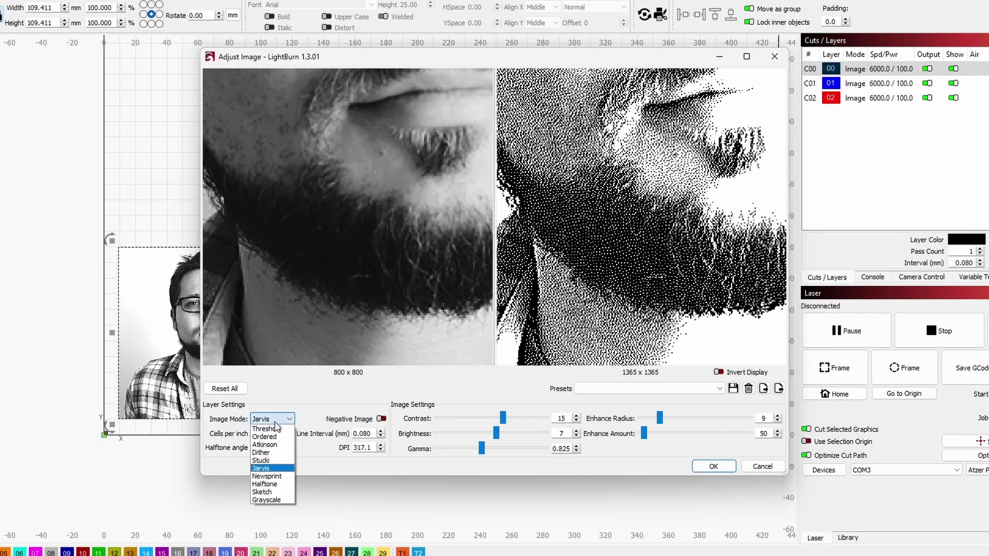
left_click(266, 500)
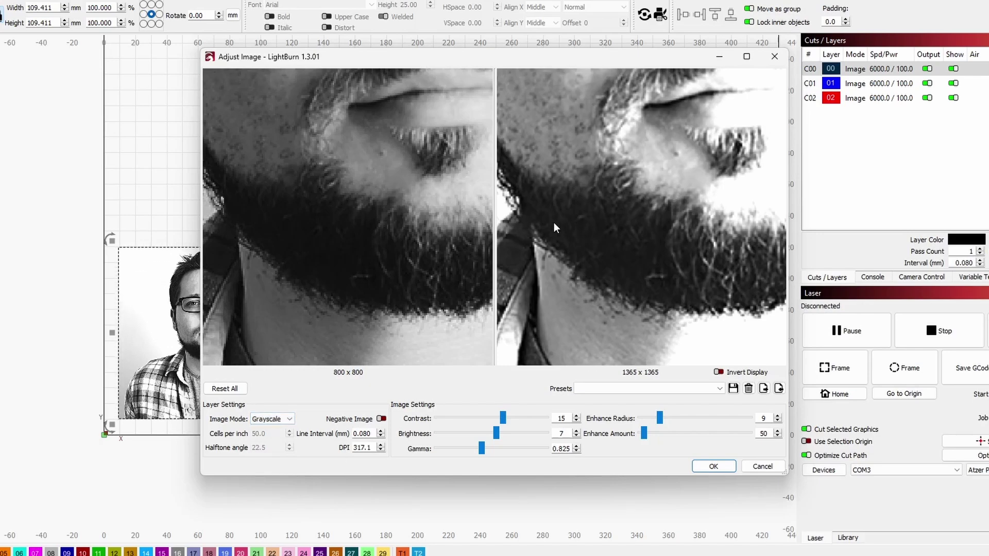
left_click(288, 419)
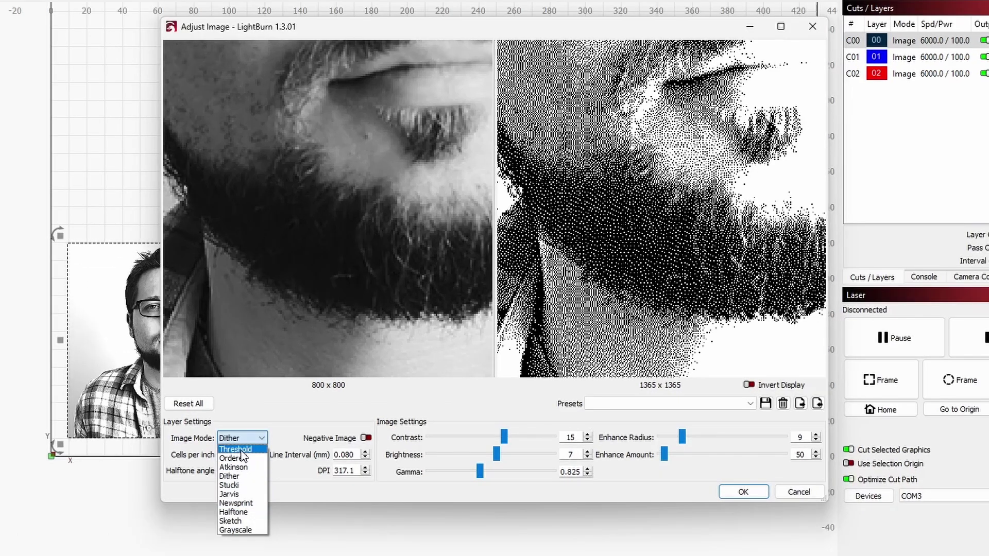
left_click(289, 429)
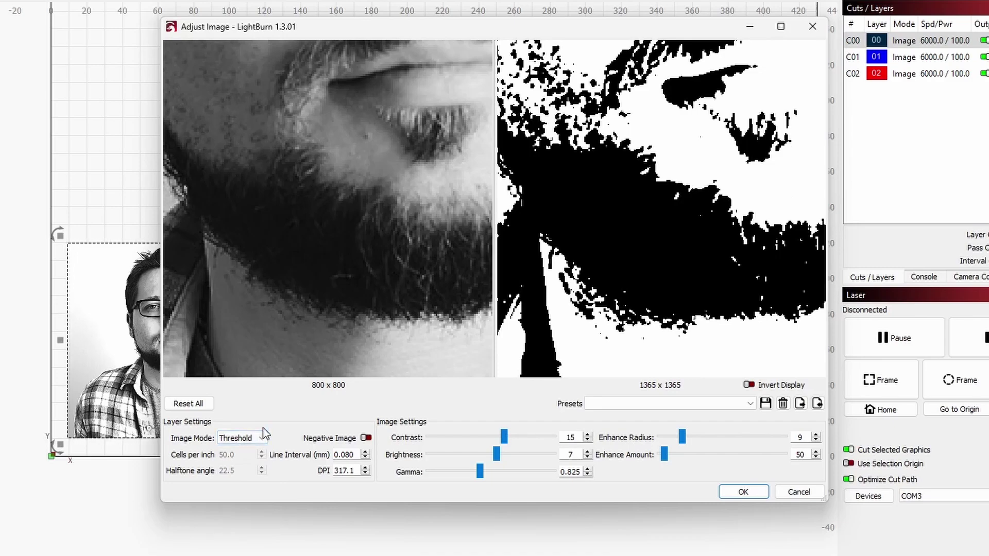
scroll(264, 434, "down", 1)
scroll(264, 434, "down", 2)
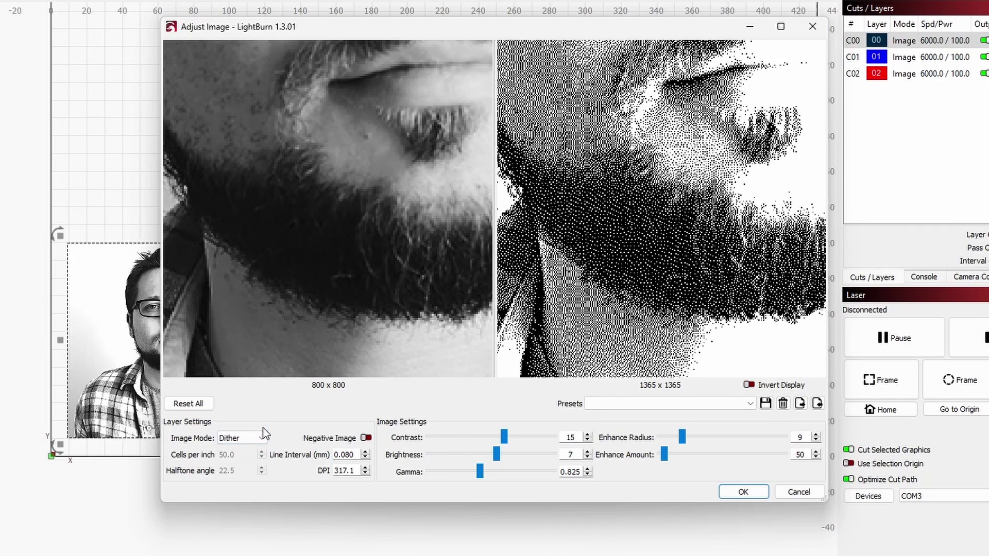
scroll(264, 434, "down", 2)
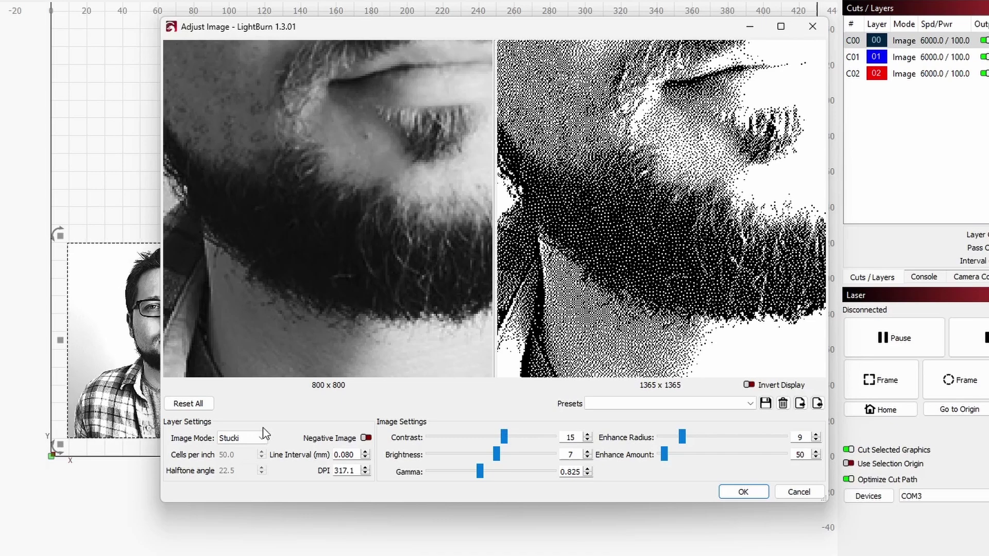
scroll(264, 434, "down", 3)
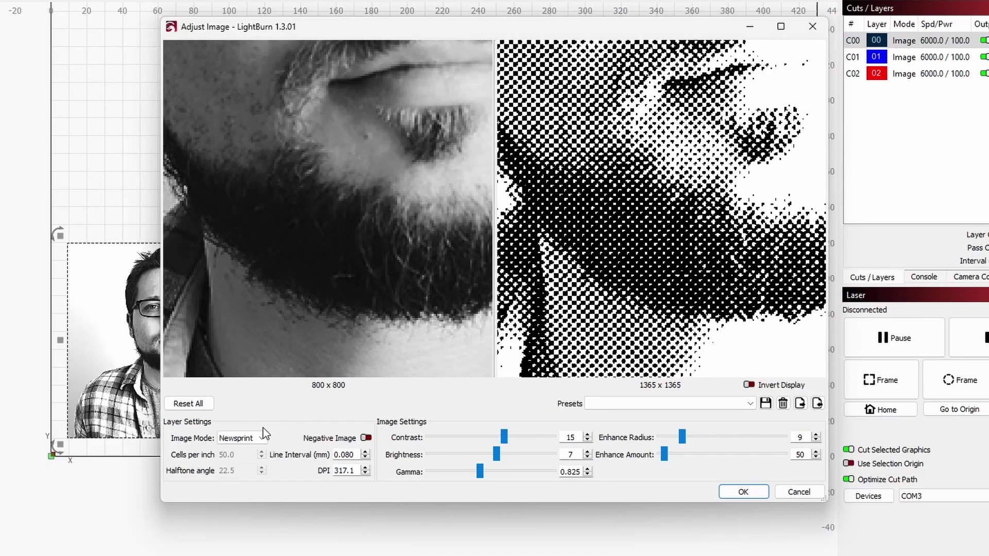
scroll(264, 434, "down", 1)
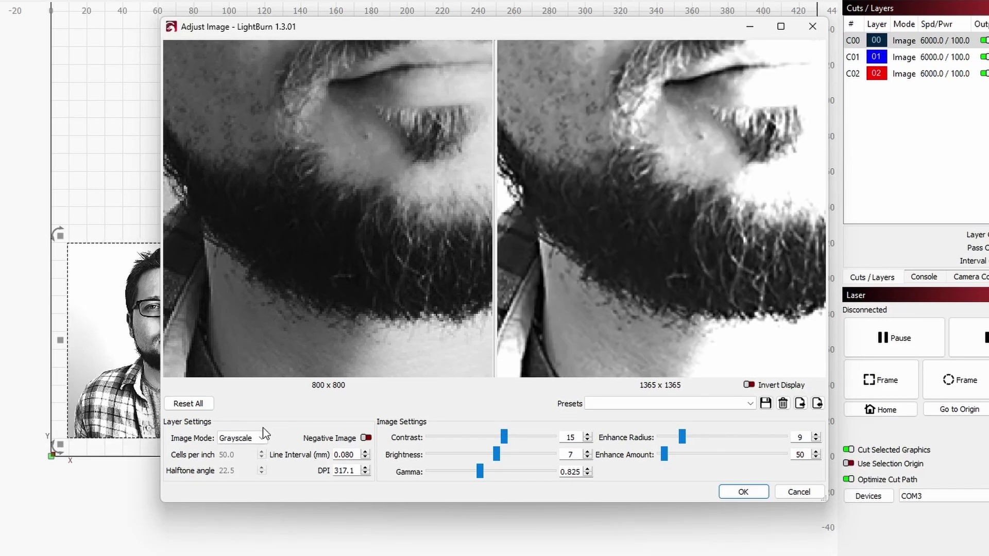
left_click(263, 436)
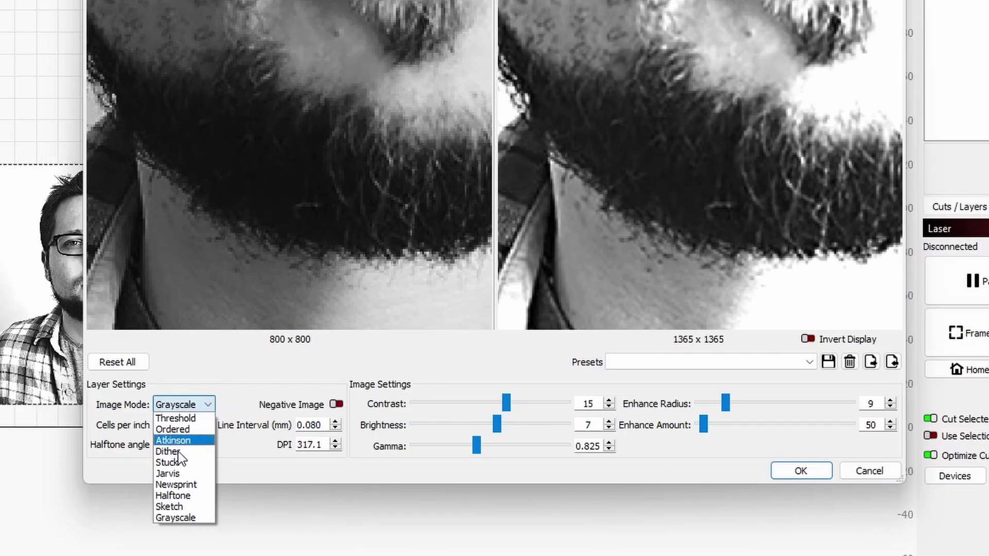
key("Escape")
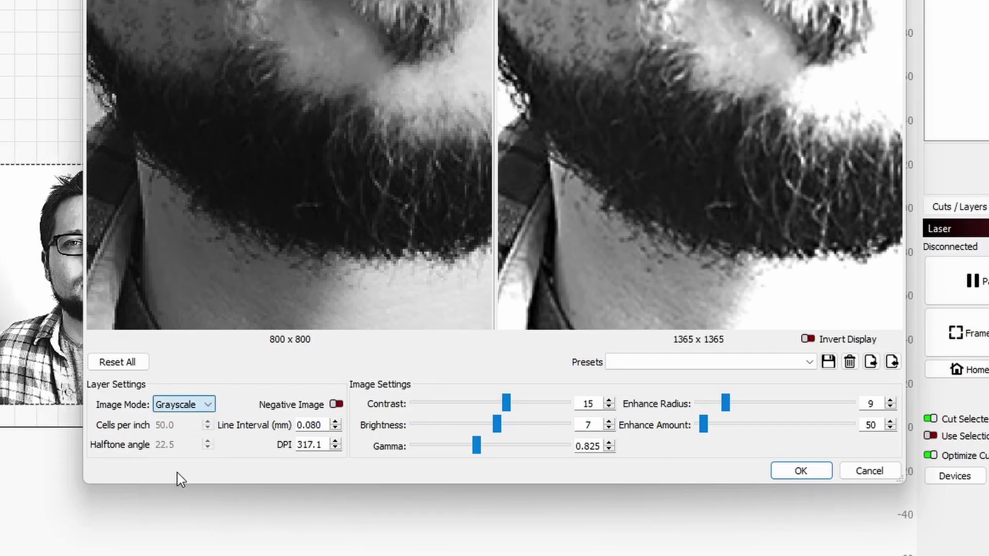
key("j")
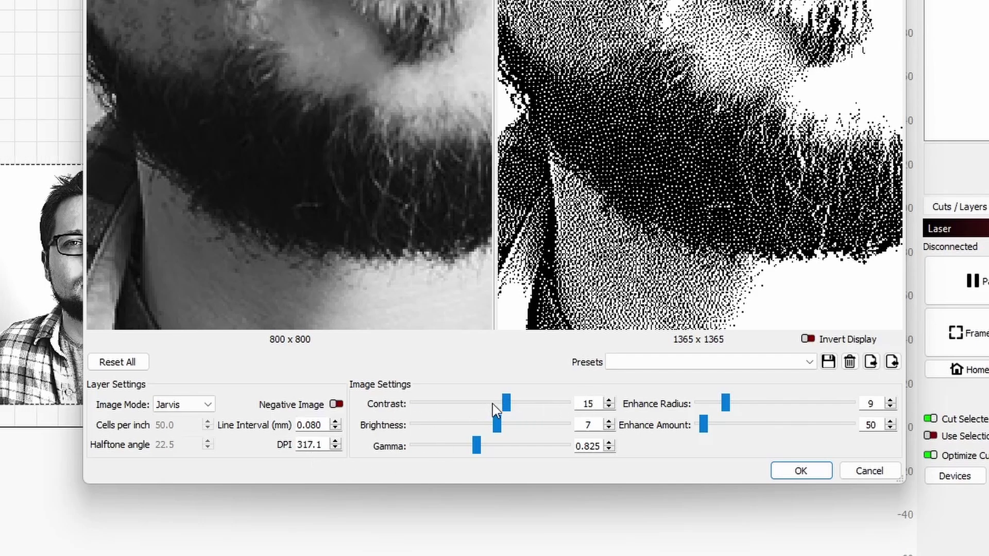
Adjust the first portrait to contrast 15, brightness 10, gamma 0.875 and enhance radius 10, and apply the adjustments
left_click_drag(513, 403, 476, 405)
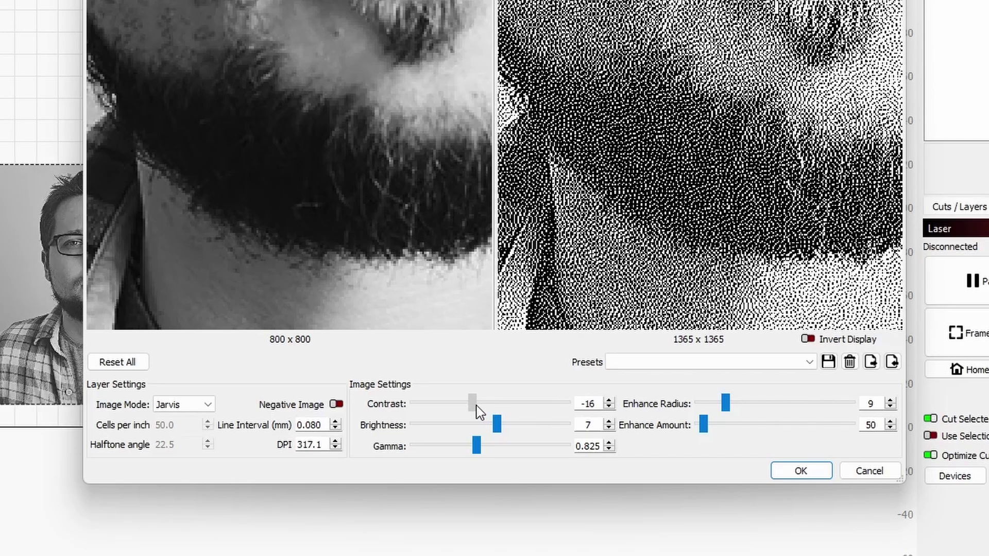
left_click_drag(476, 405, 485, 439)
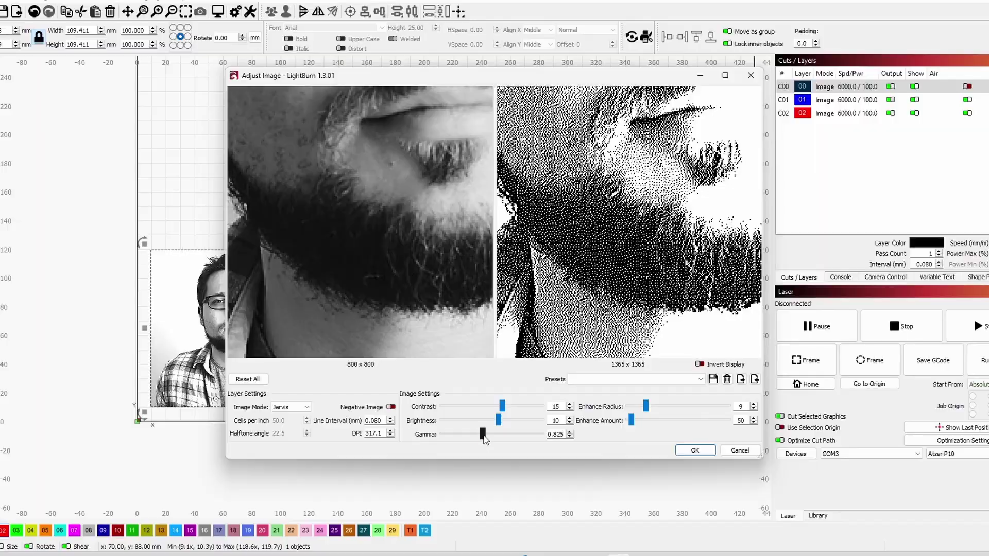
mouse_move(484, 435)
left_mouse_down()
mouse_move(503, 436)
mouse_move(486, 436)
left_mouse_up()
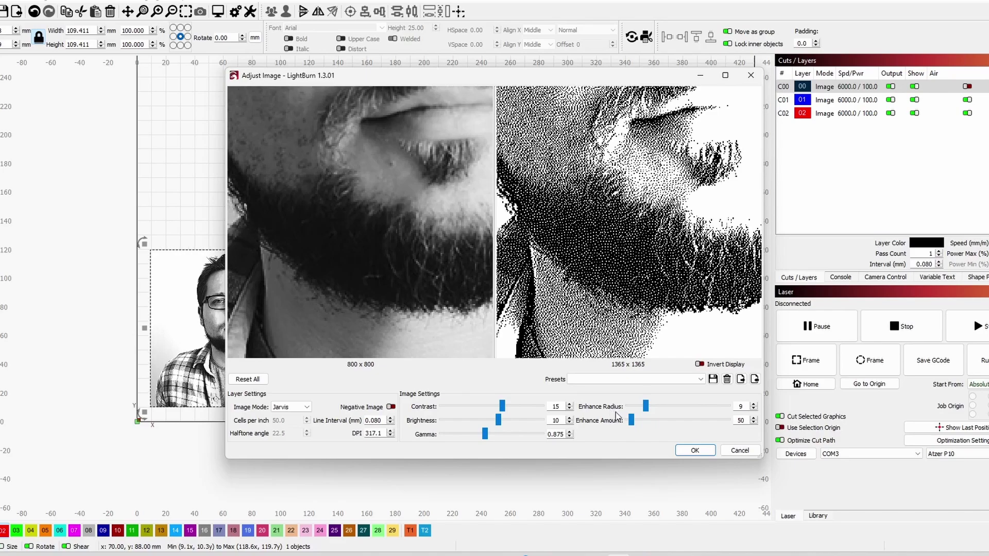
mouse_move(645, 406)
left_mouse_down()
mouse_move(672, 408)
mouse_move(650, 404)
left_mouse_up()
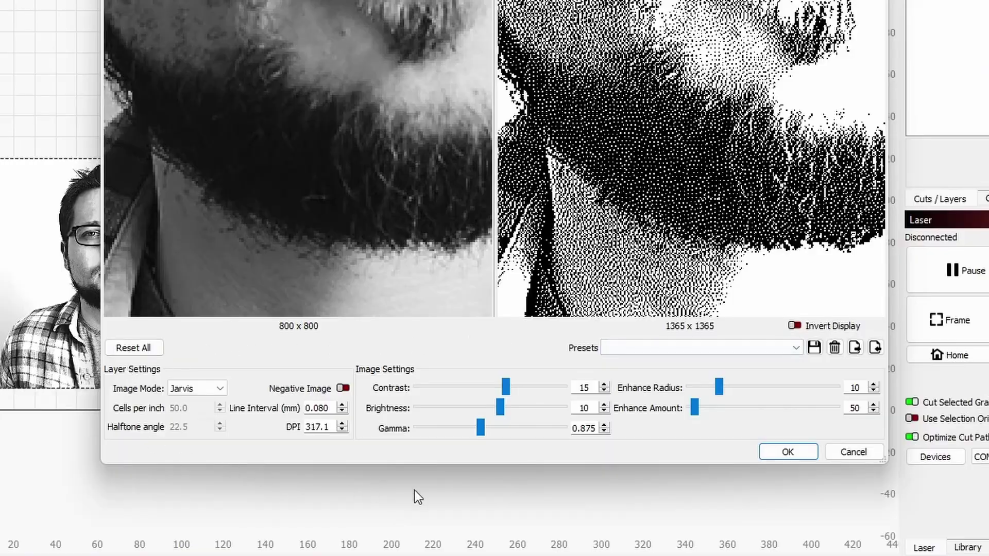
left_click(797, 452)
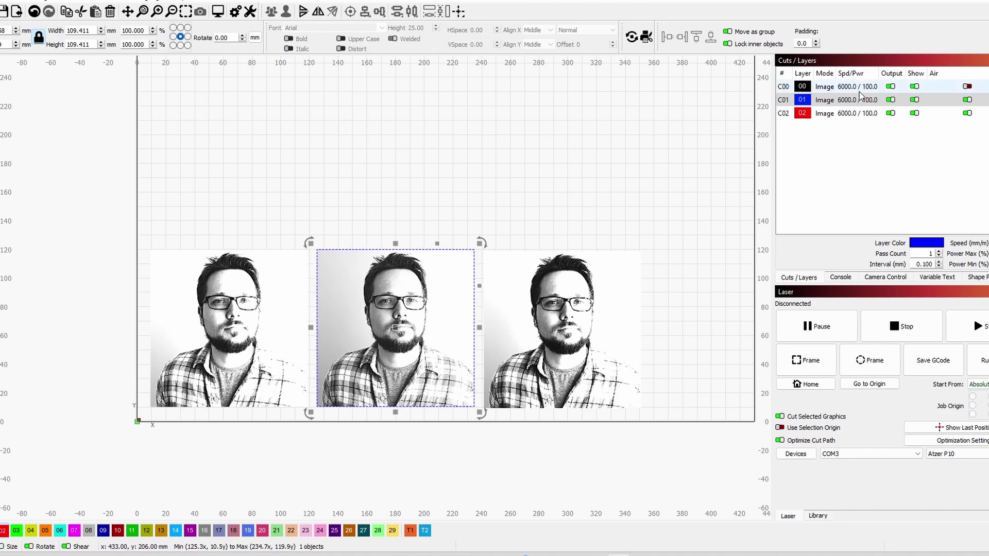
Set layer C01's image mode to Grayscale and turn off its Air Assist, accepting the cut settings
double_click(802, 102)
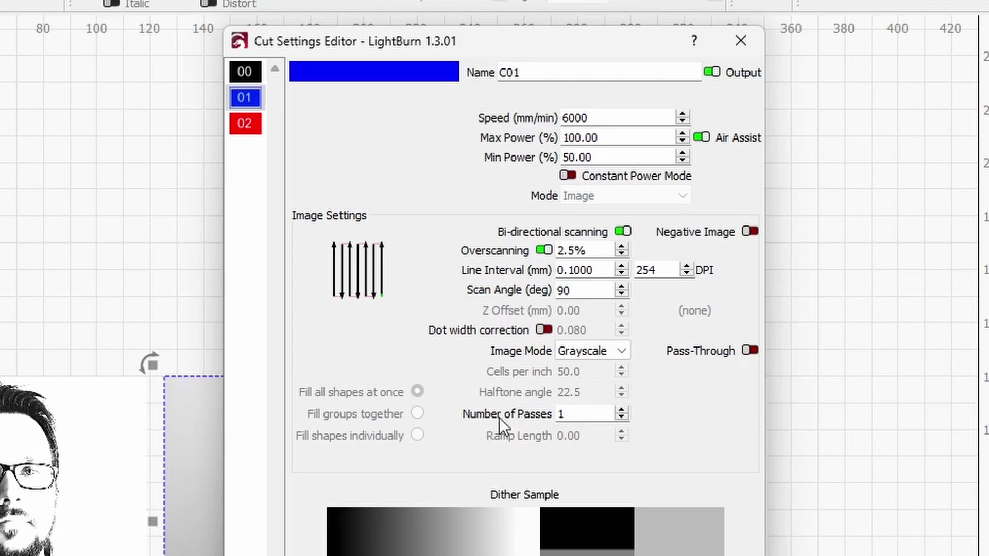
left_click(568, 350)
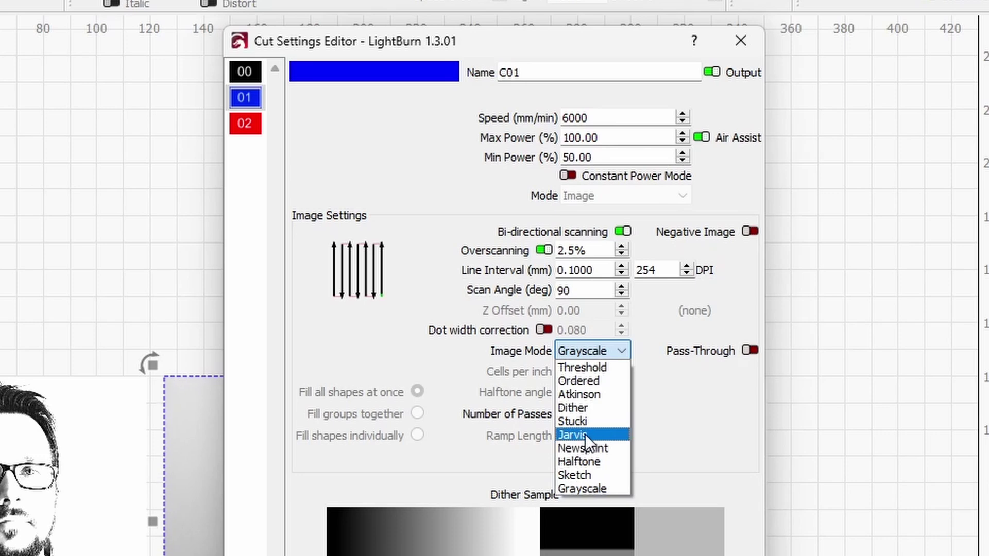
left_click(595, 488)
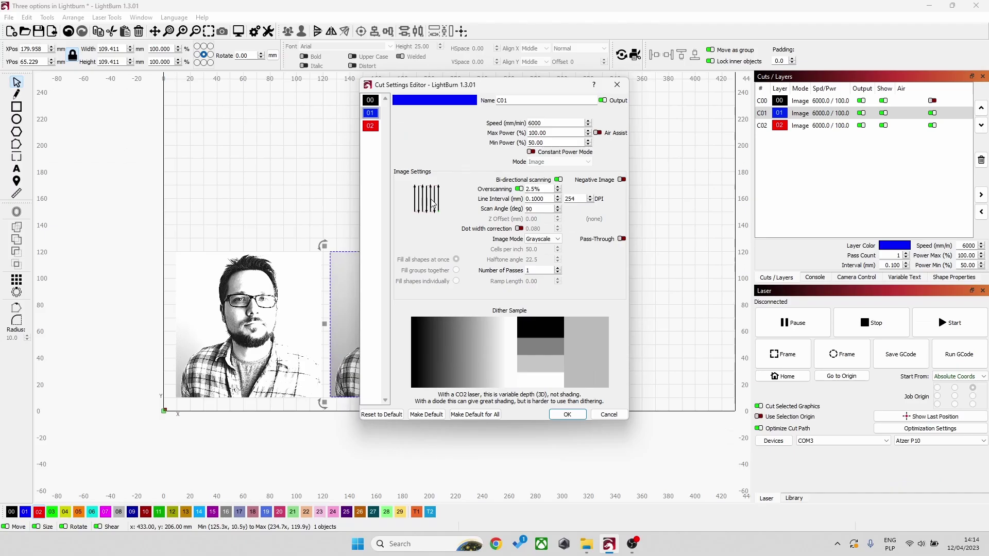
left_click(596, 470)
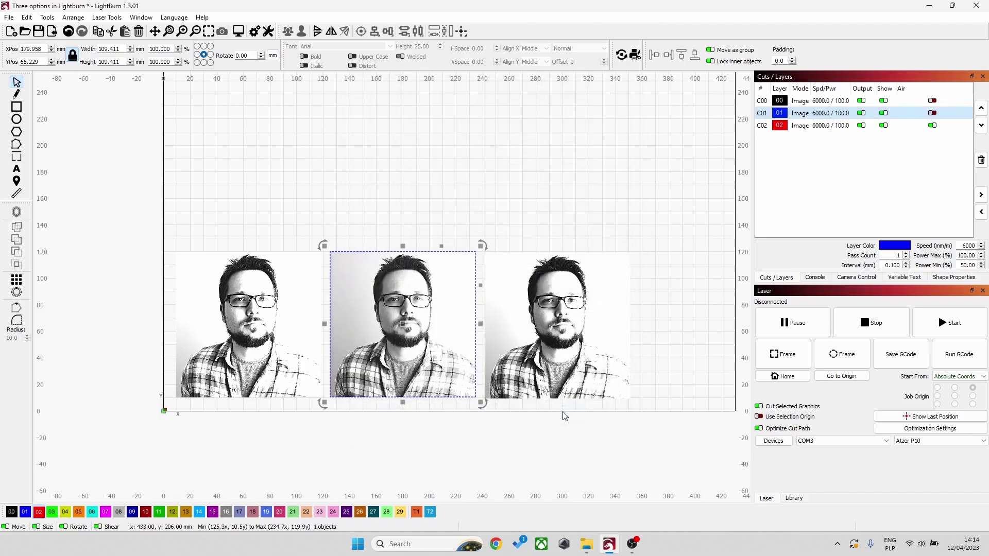
Examine the middle portrait's grayscale rendering of the beard up close in the image adjustment preview
right_click(439, 332)
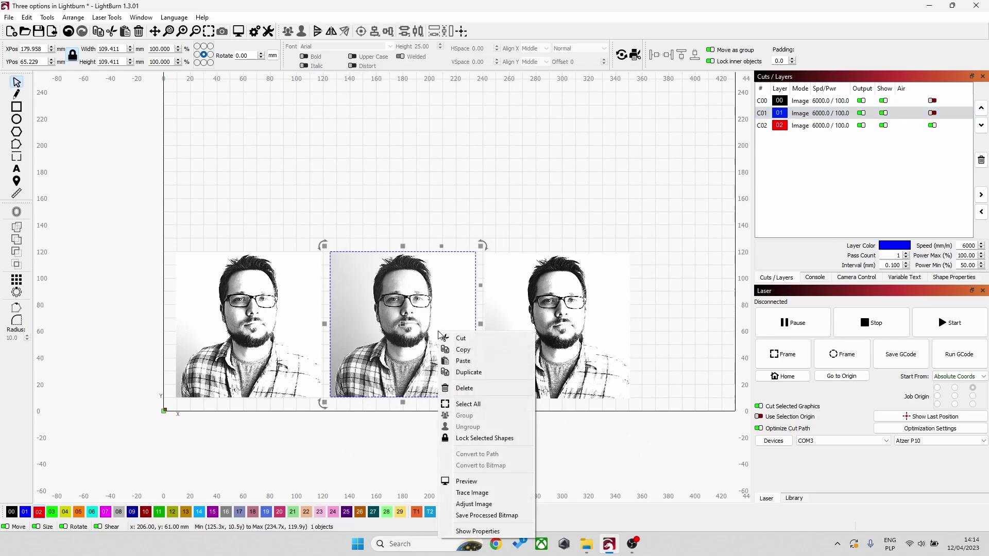
left_click(497, 504)
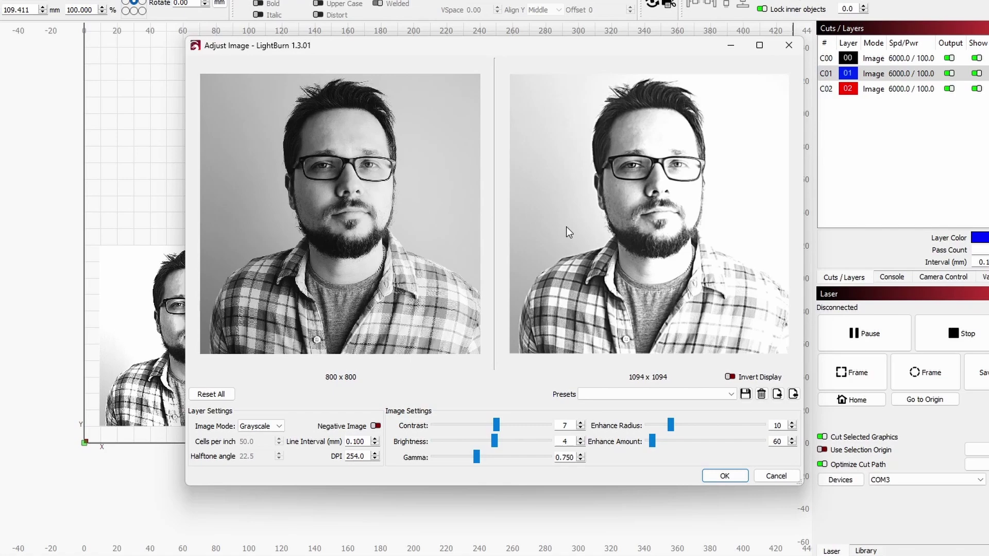
scroll(566, 230, "up", 6)
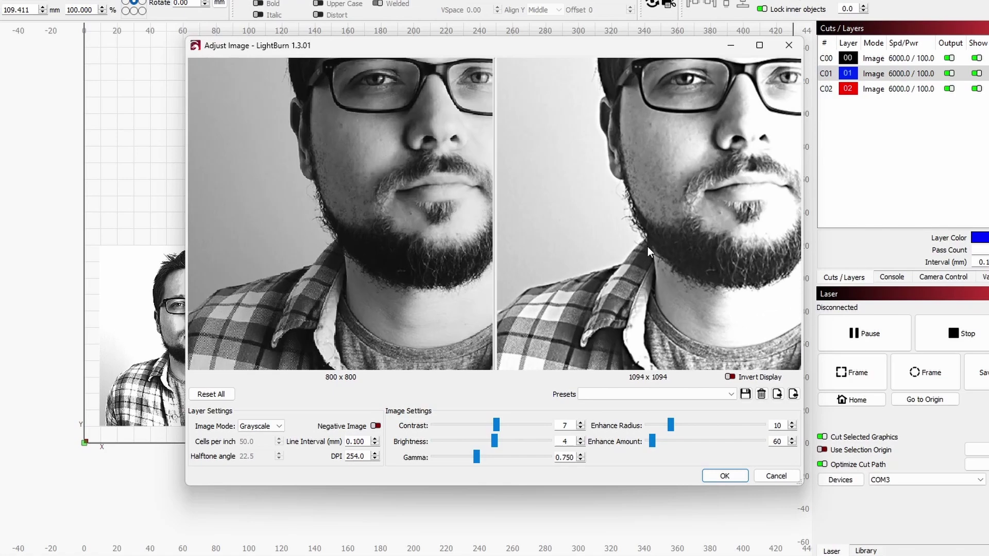
scroll(608, 266, "up", 2)
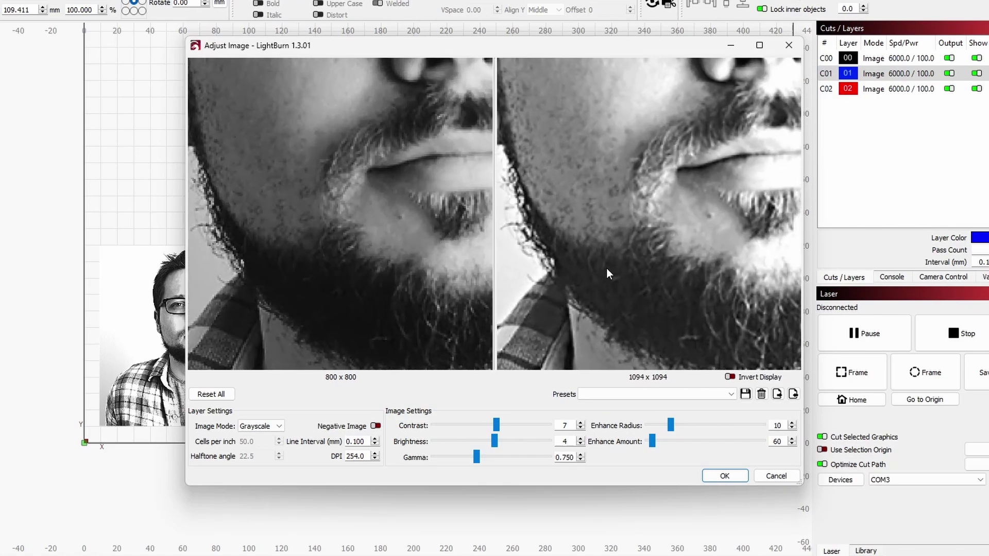
left_click(722, 477)
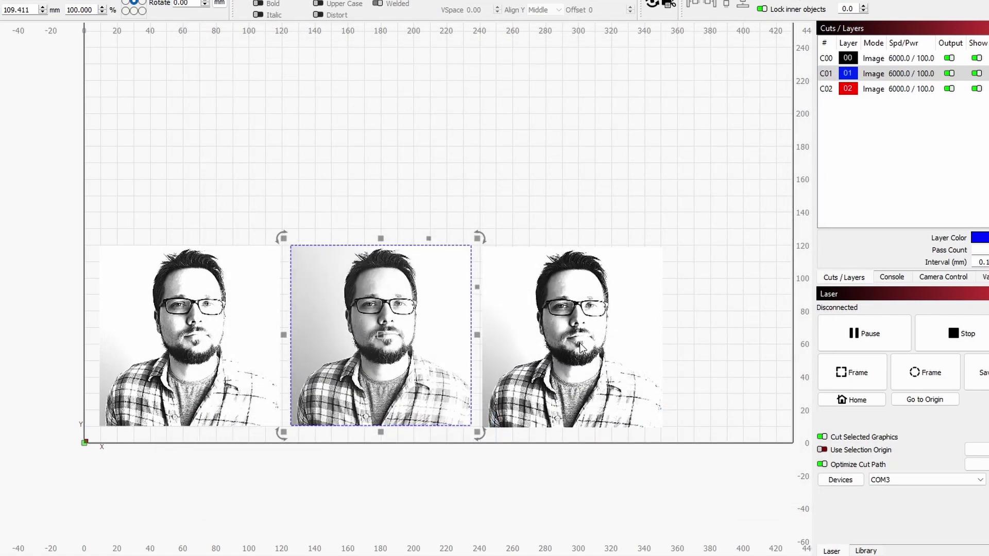
Adjust the third portrait in Dither mode with contrast 14, brightness 8, gamma 0.950, enhance radius 9 and enhance amount 50, and apply the adjustments
left_click(581, 349)
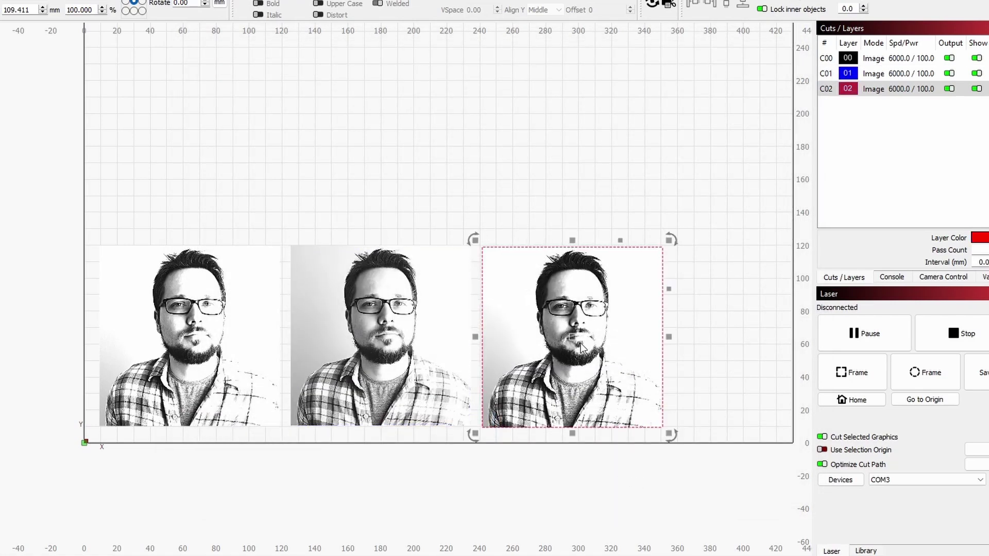
double_click(847, 91)
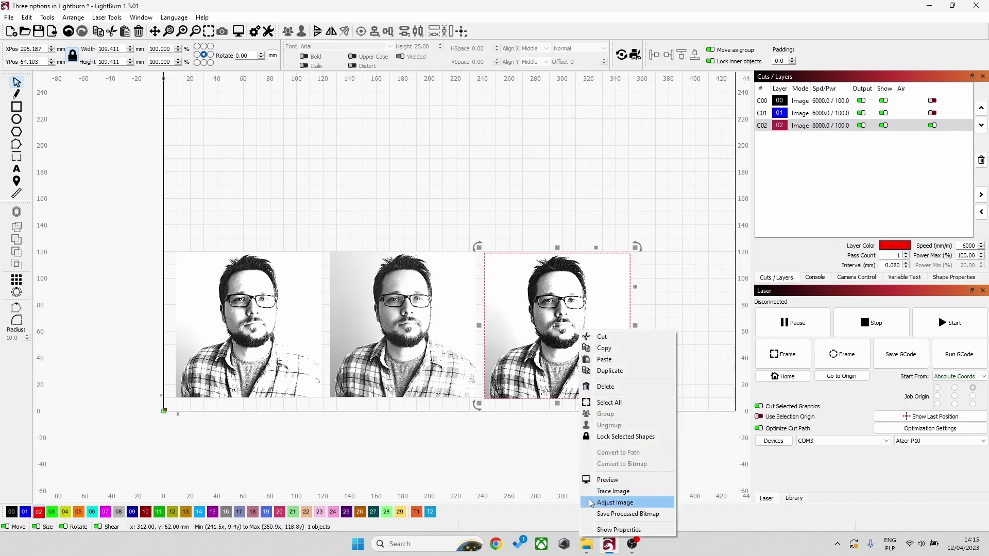
left_click(591, 502)
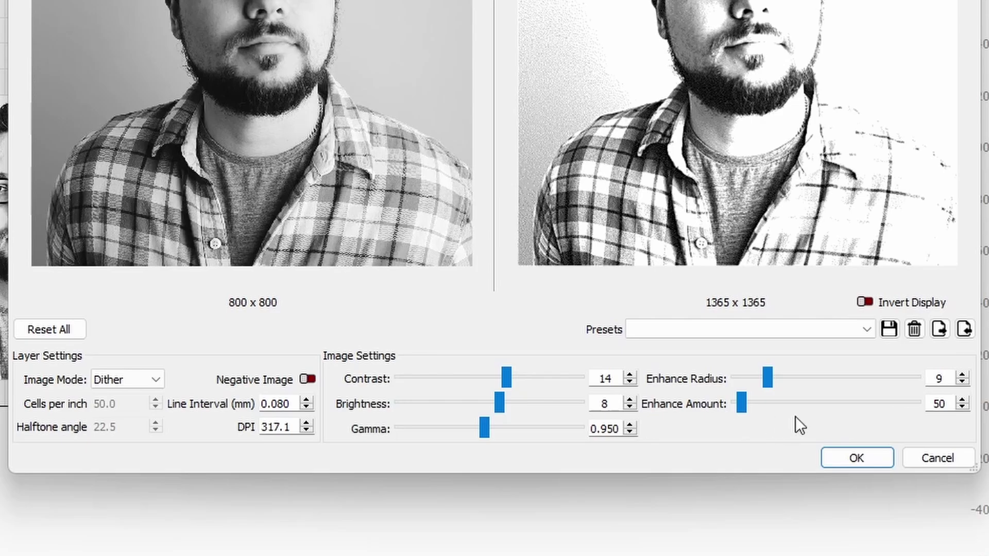
left_click(856, 458)
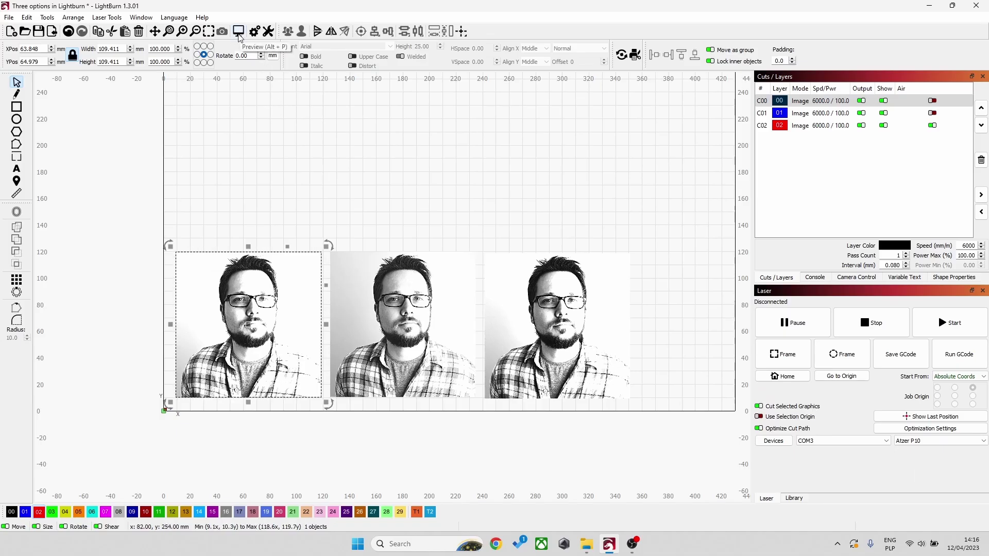
Preview the first portrait's engraving and inspect the simulated result
left_click(239, 35)
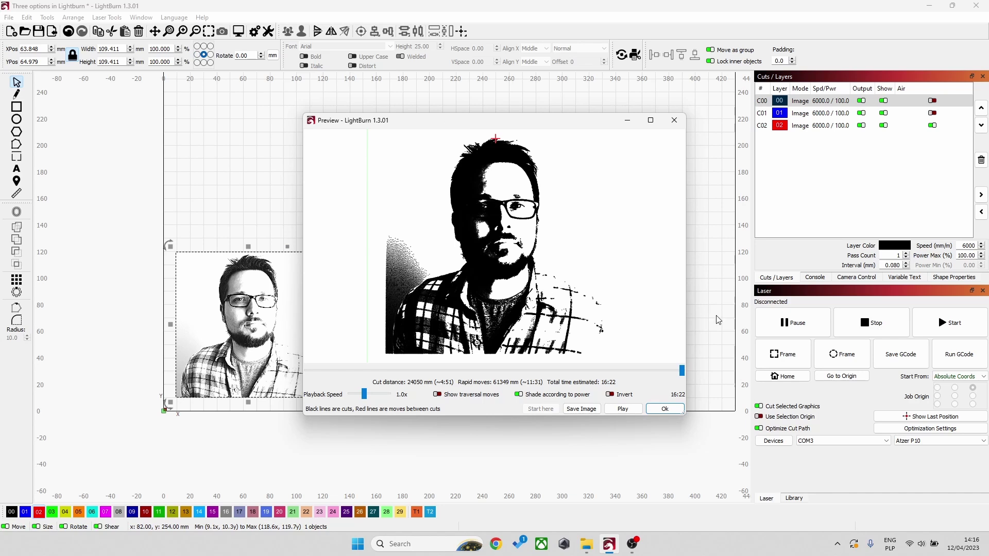
mouse_move(683, 372)
left_mouse_down()
mouse_move(350, 376)
mouse_move(629, 371)
mouse_move(690, 388)
left_mouse_up()
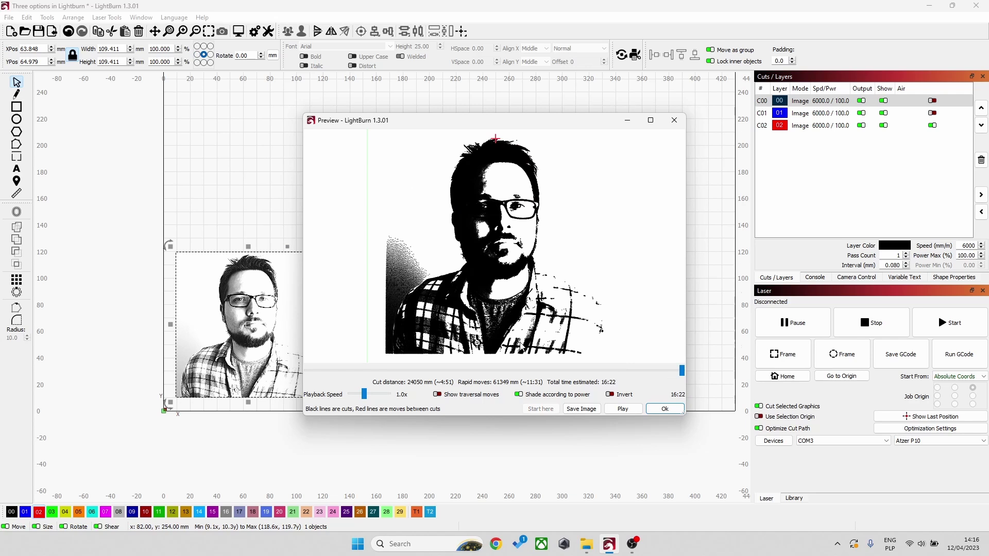
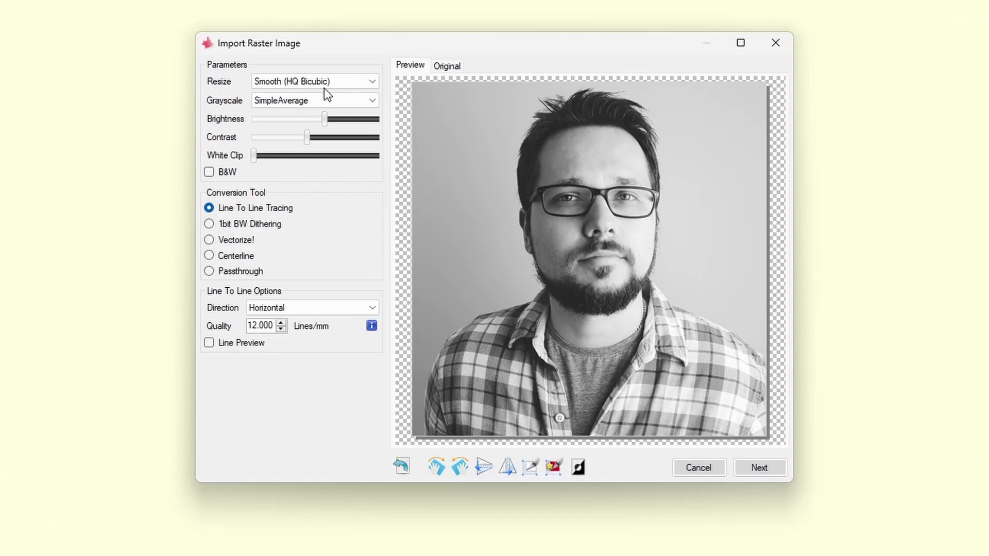
In LaserGRBL's raster import, review the Resize, White Clip and B&W parameters, keeping Smooth (HQ Bicubic) with B&W off
left_click(379, 150)
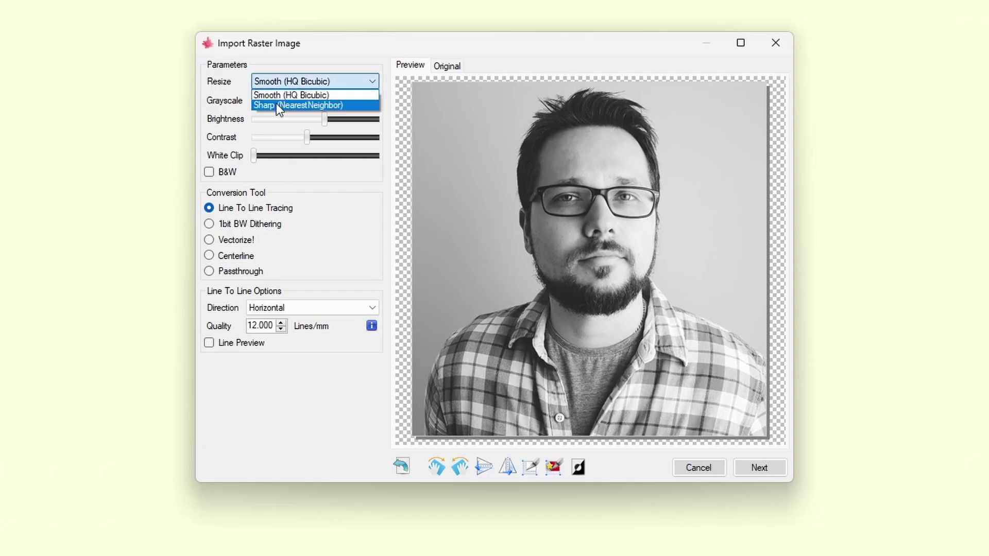
left_click(271, 95)
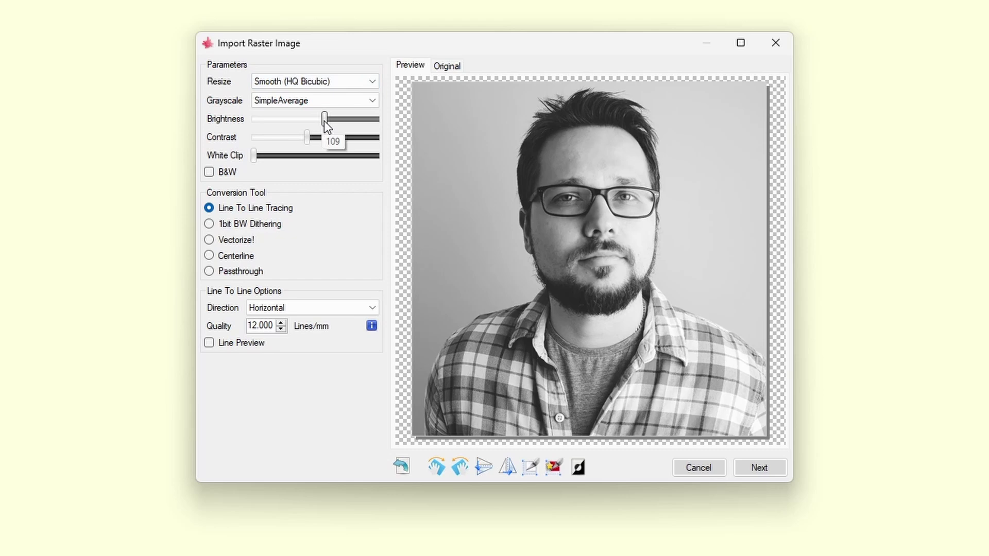
mouse_move(307, 140)
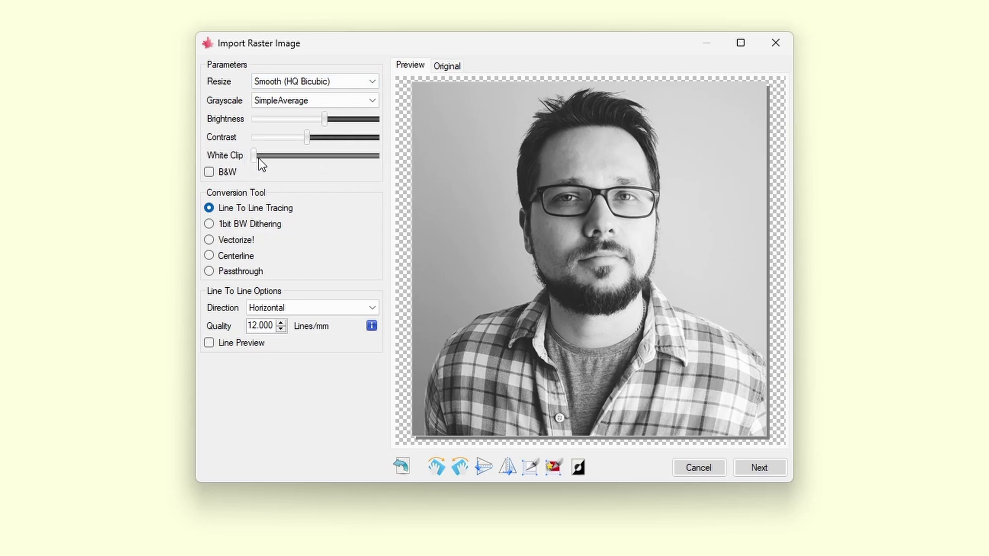
mouse_move(253, 156)
left_mouse_down()
mouse_move(345, 156)
mouse_move(242, 163)
left_mouse_up()
left_click(208, 173)
left_click(208, 174)
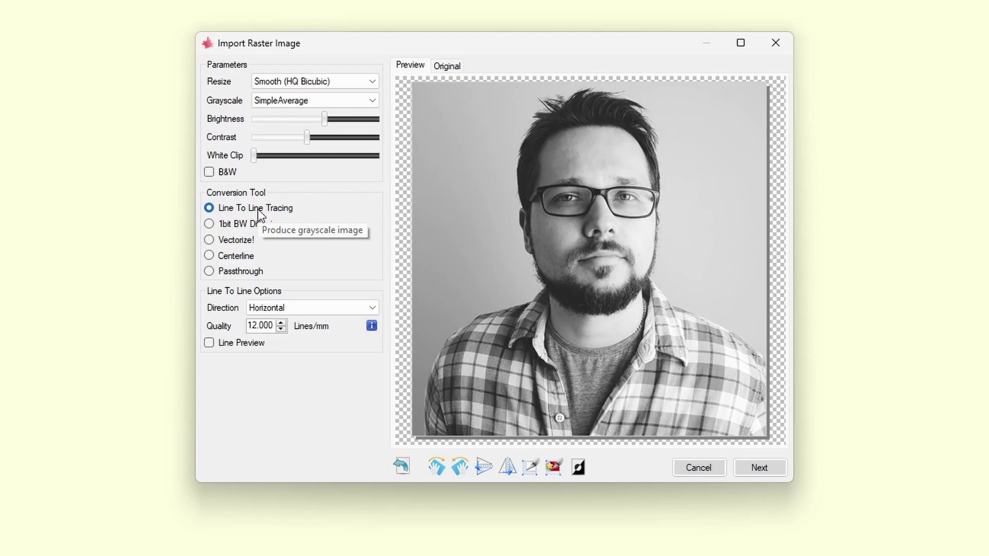
Compare the 1bit BW Dithering, Centerline and Passthrough conversions in the preview, and return to Line To Line Tracing
left_click(213, 226)
left_click(210, 225)
left_click(209, 256)
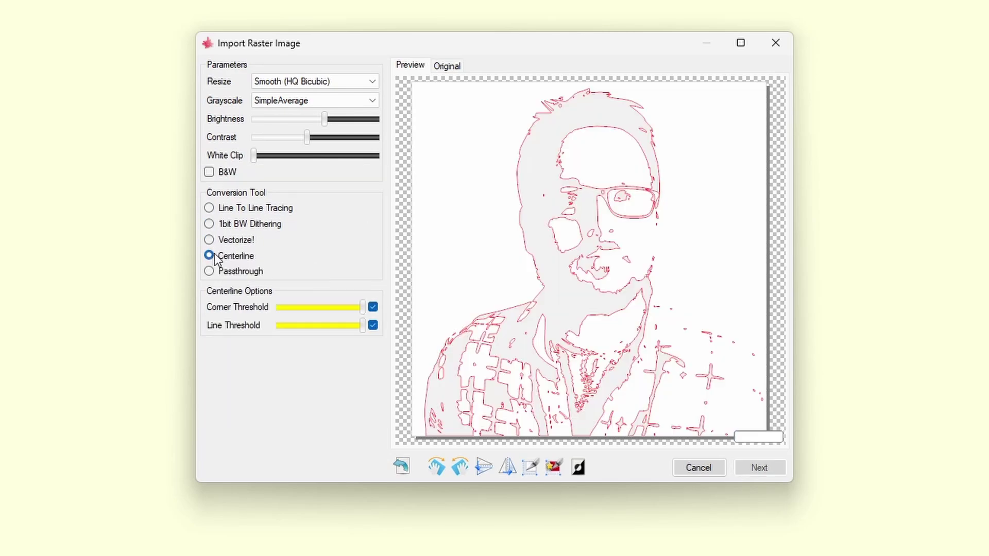
left_click(210, 272)
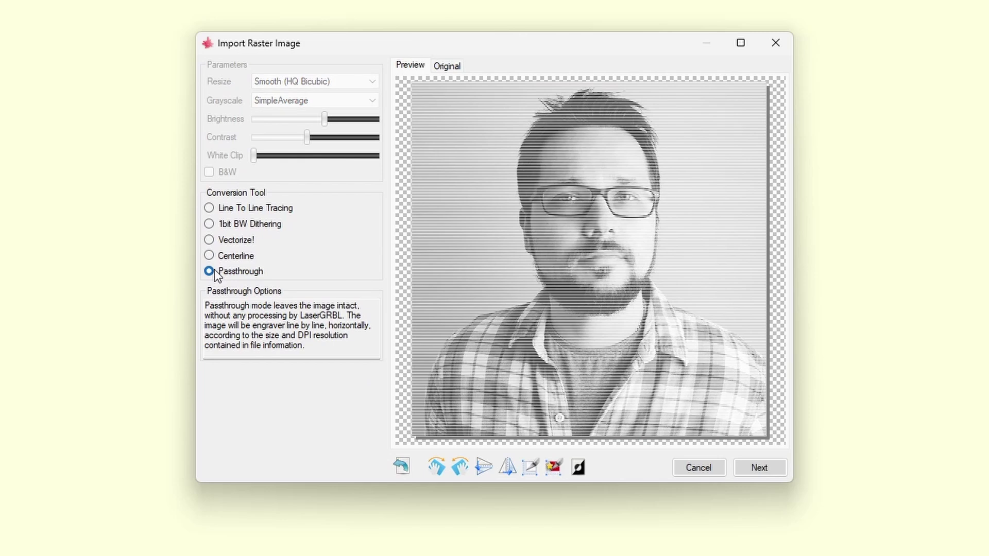
left_click(210, 210)
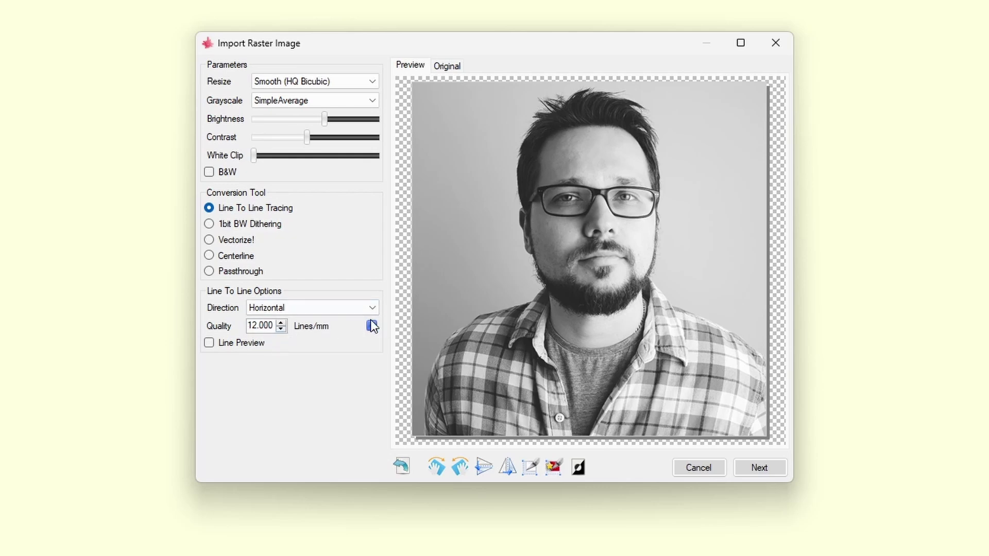
Proceed to the target image settings, set the engraving speed to 6000 mm/min and keep the M4 - Dynamic Power laser mode
mouse_move(372, 329)
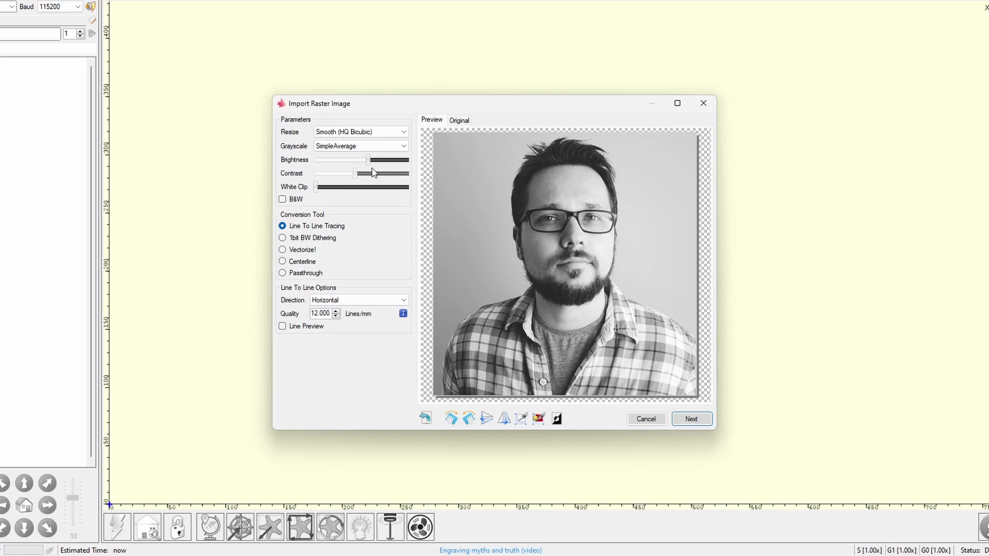
left_click(699, 427)
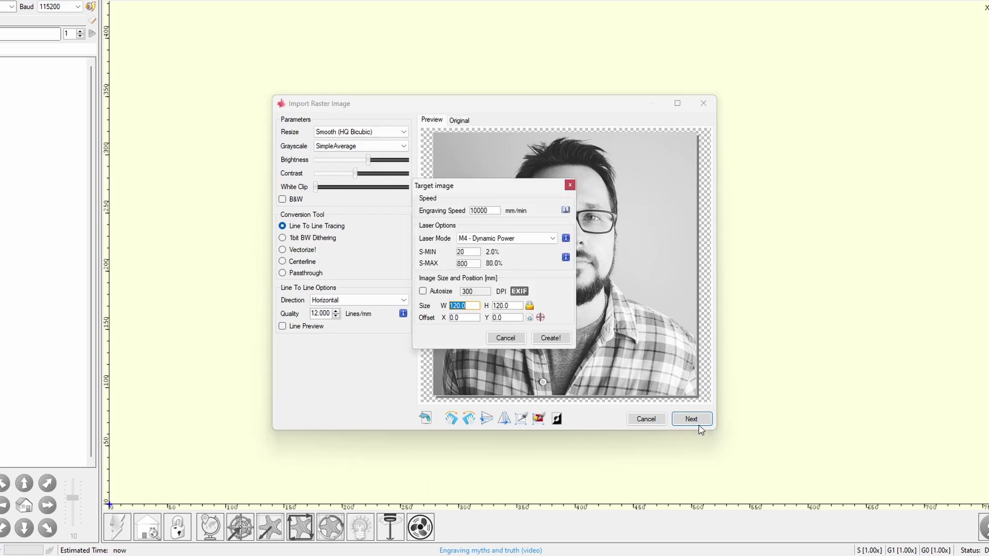
type("6000")
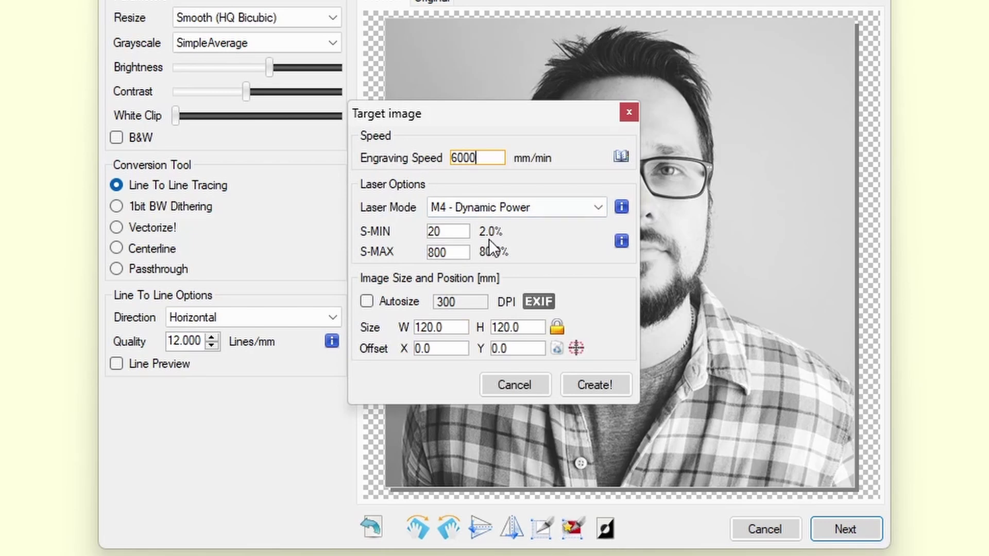
left_click(507, 208)
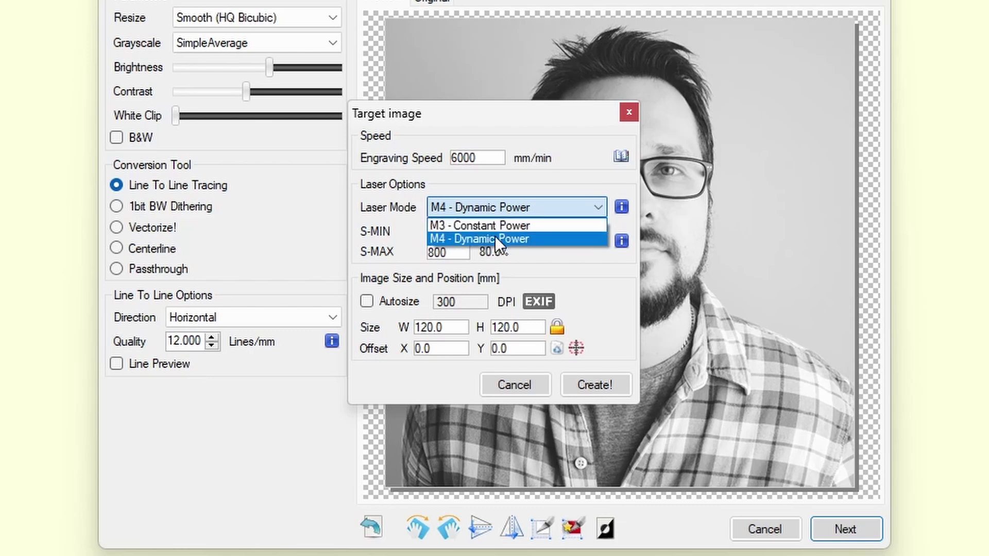
left_click(388, 208)
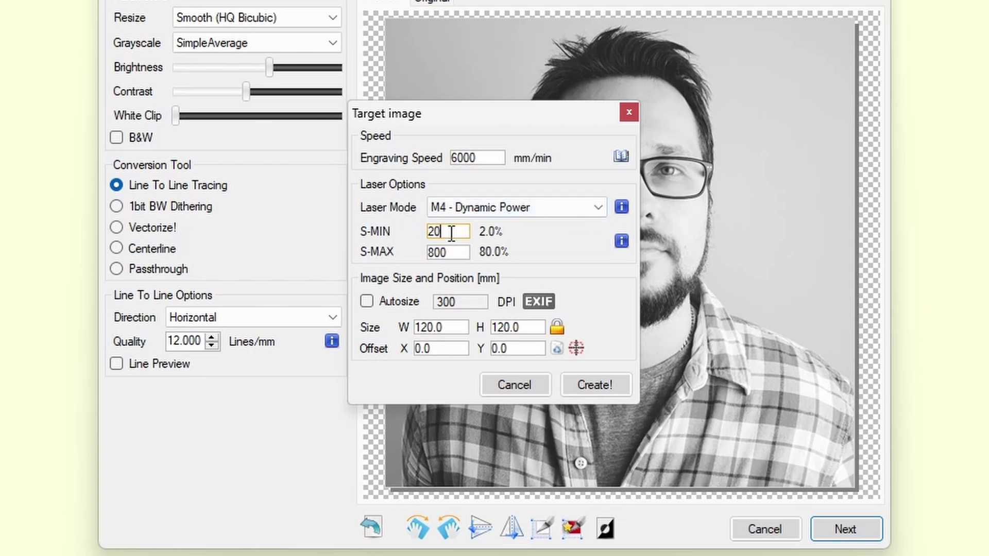
Raise the minimum laser power S-MIN and set S-MAX to 1000 for the line-traced portrait
type("0")
left_click_drag(466, 232, 404, 231)
type("5000")
left_click_drag(456, 251, 371, 236)
type("1000")
left_click(442, 233)
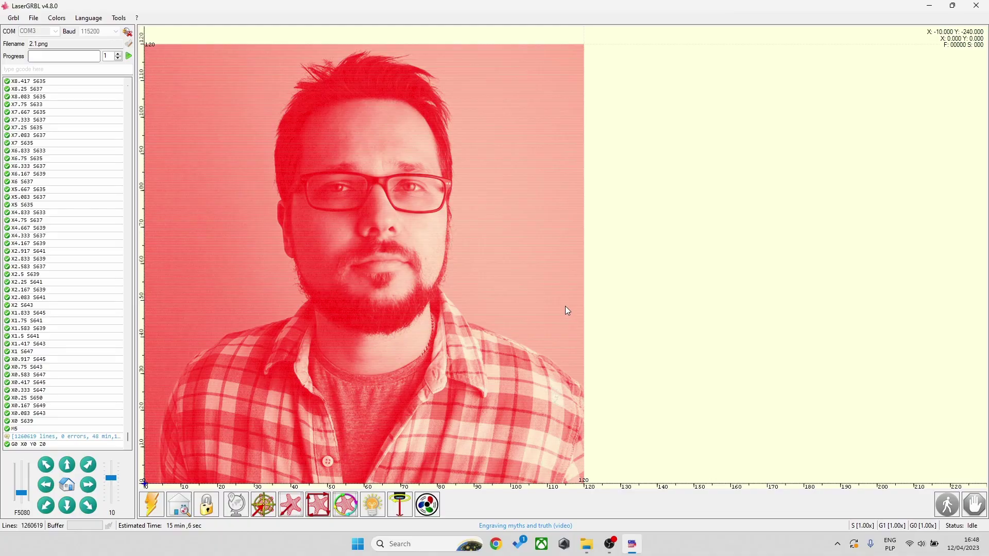
Open the portrait file for another raster import, raise its White Clip past midway and set the quality to 8 lines/mm
left_click(130, 46)
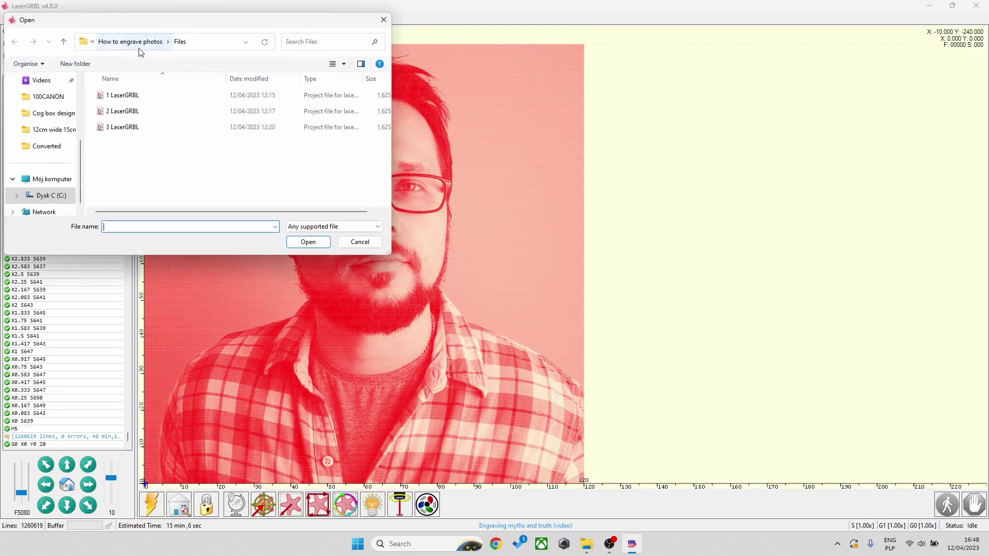
left_click(124, 95)
left_click(305, 242)
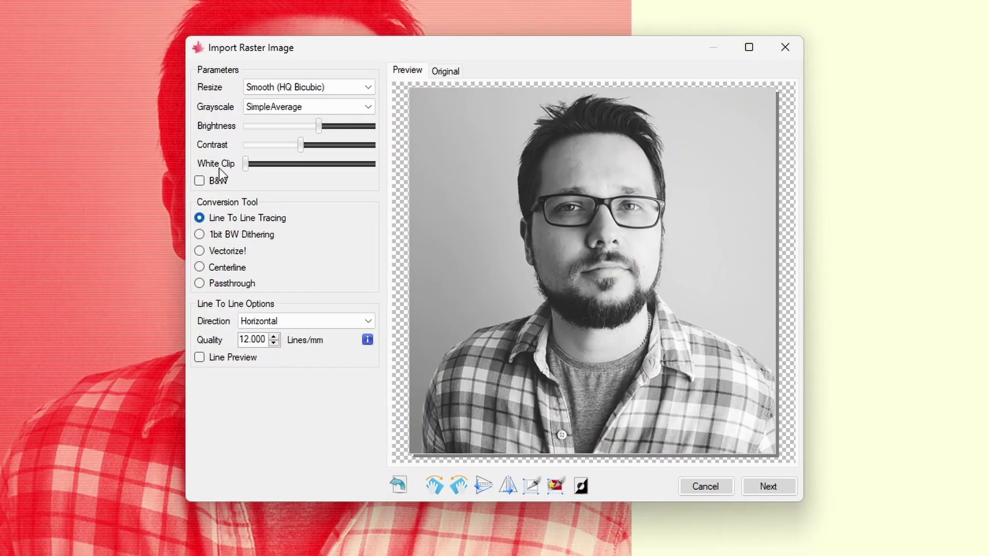
left_click_drag(248, 164, 326, 168)
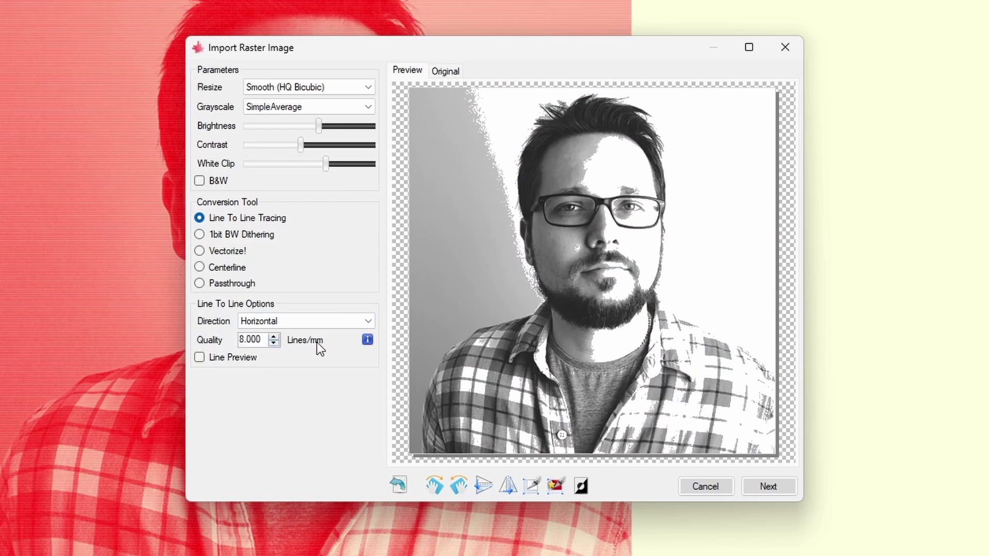
Set the white-clipped portrait's S-MIN to 500 and S-MAX to 1000, and reduce its engraving speed
left_click(771, 492)
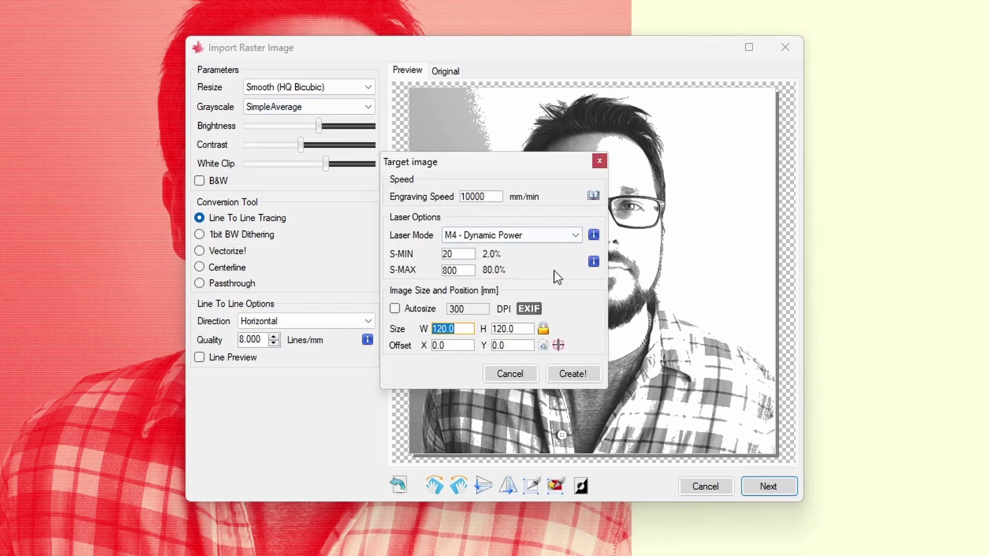
left_click_drag(462, 256, 416, 260)
type("500")
left_click_drag(470, 268, 391, 268)
type("1000")
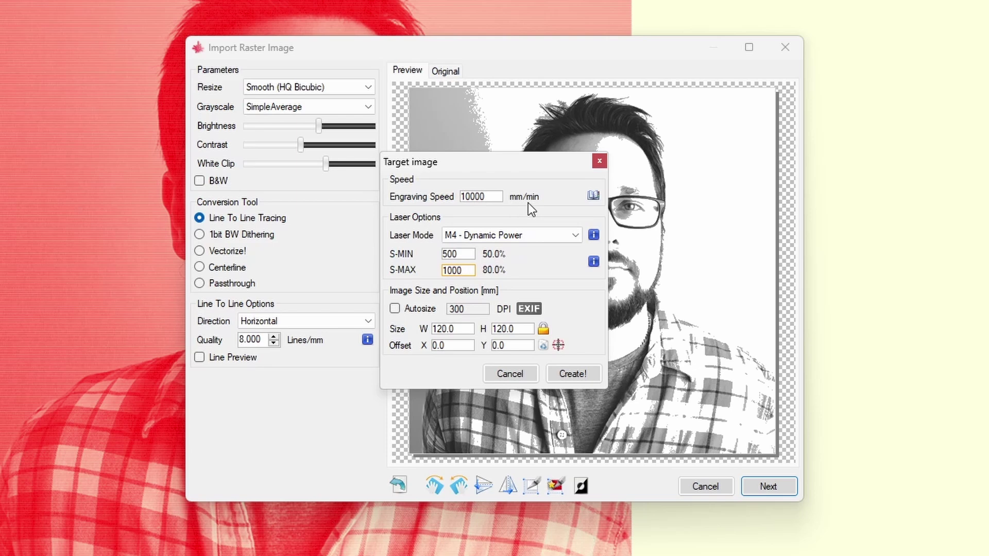
left_click(466, 194)
double_click(467, 194)
type("6")
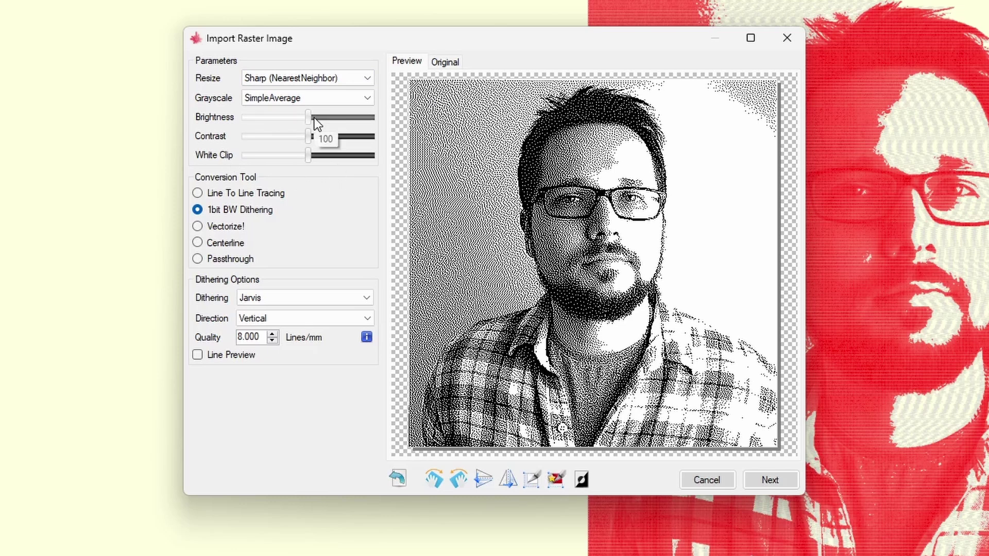
Keep Jarvis as the dithering method for the 1bit BW portrait and set the quality to 9 lines/mm
mouse_move(308, 158)
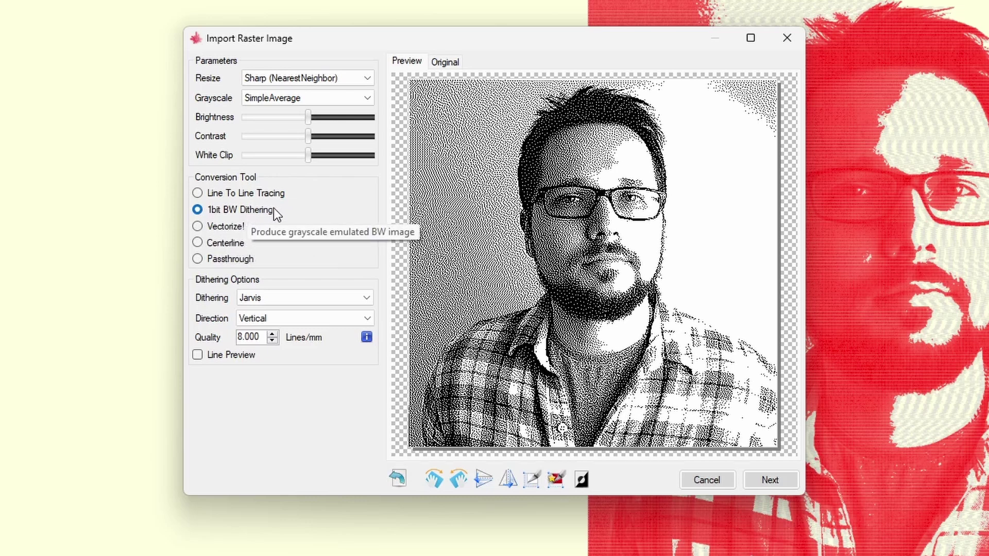
left_click(259, 301)
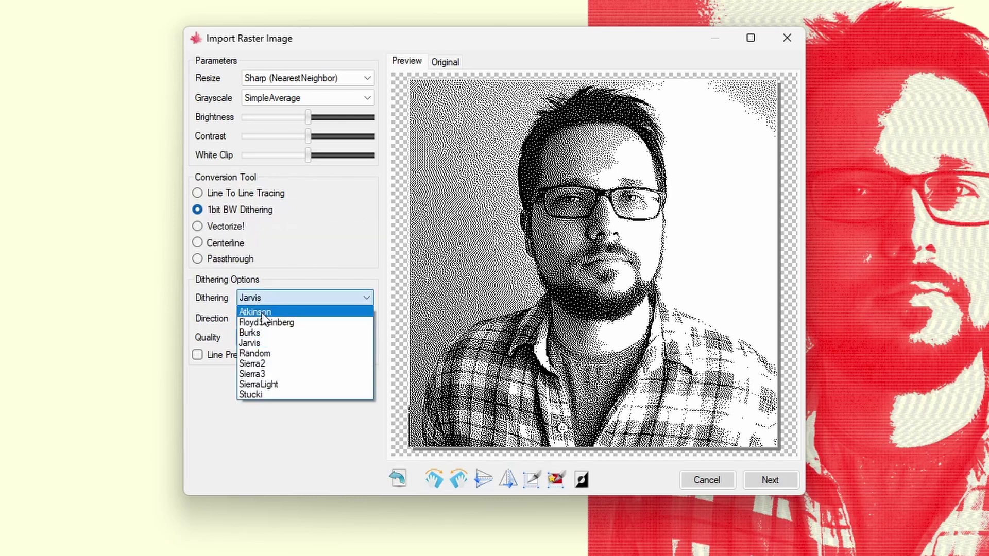
left_click(252, 344)
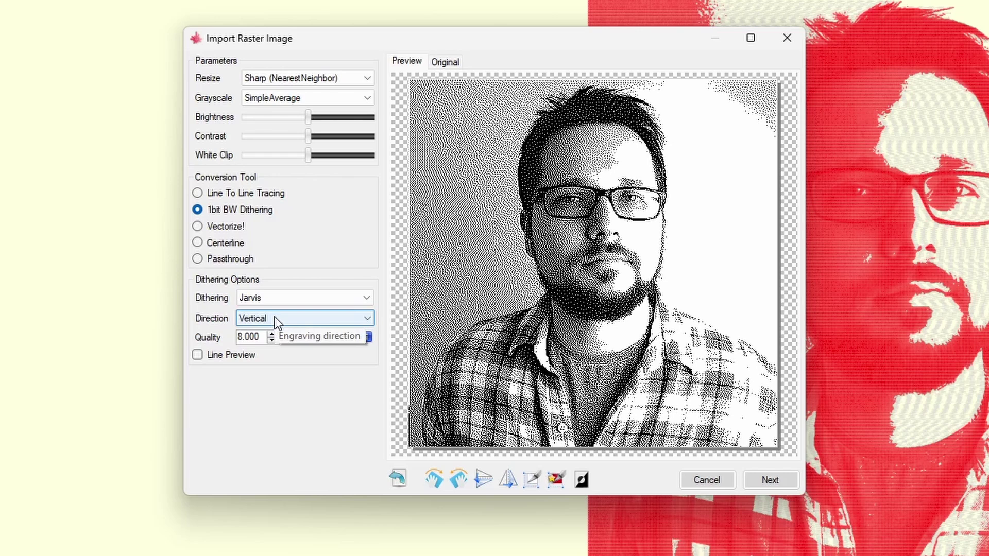
left_click(270, 334)
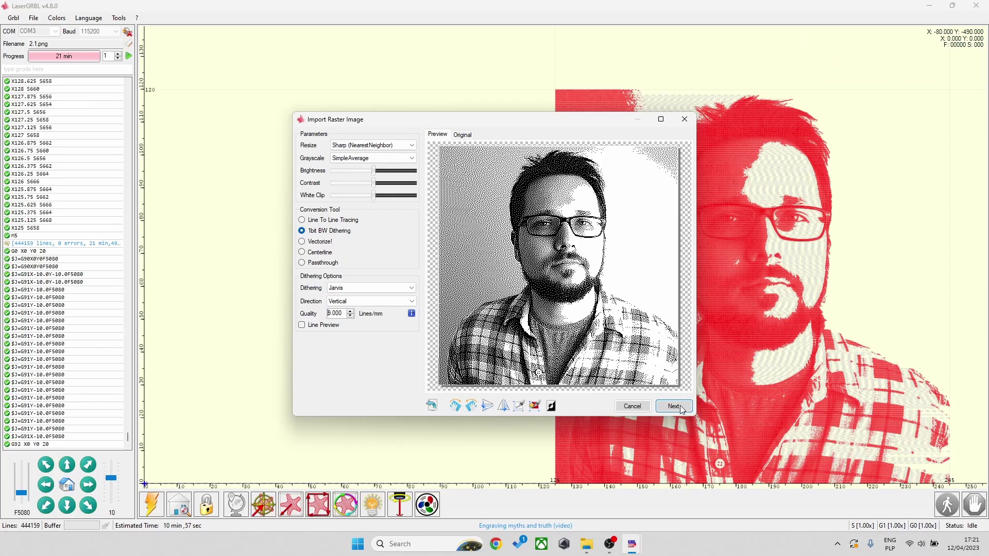
Set the dithered portrait's engraving speed to 6000 mm/min with the M4 - Dynamic Power laser mode
left_click(674, 406)
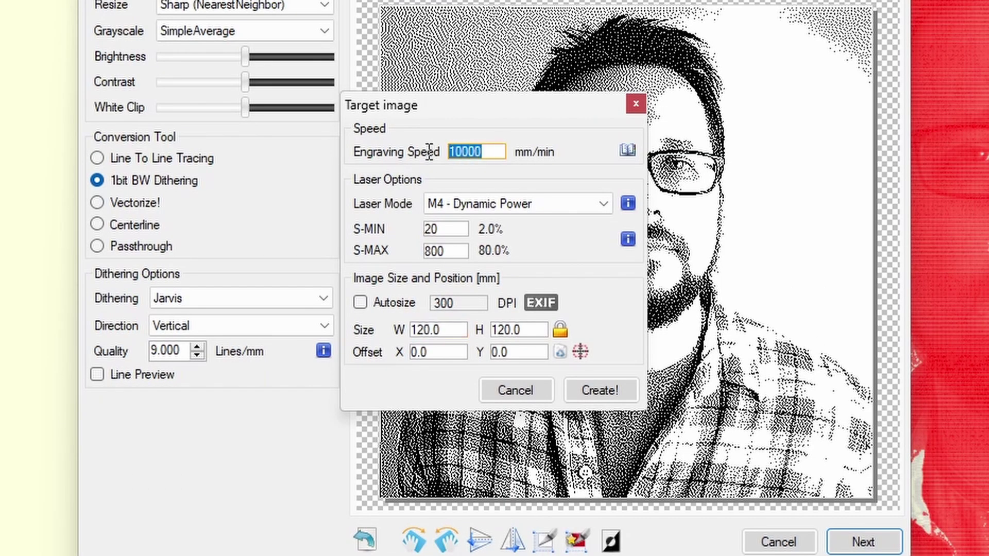
type("6000")
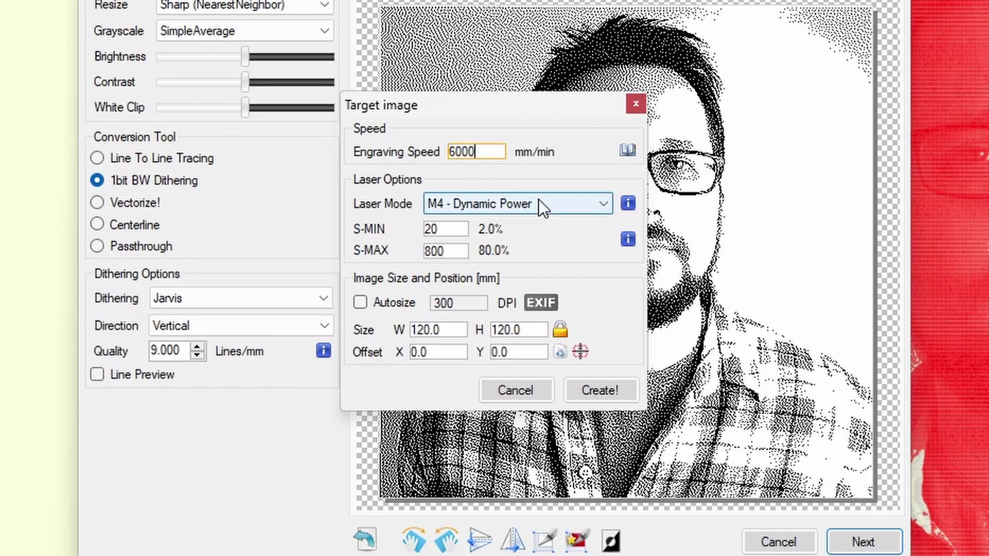
left_click(541, 207)
left_click(530, 236)
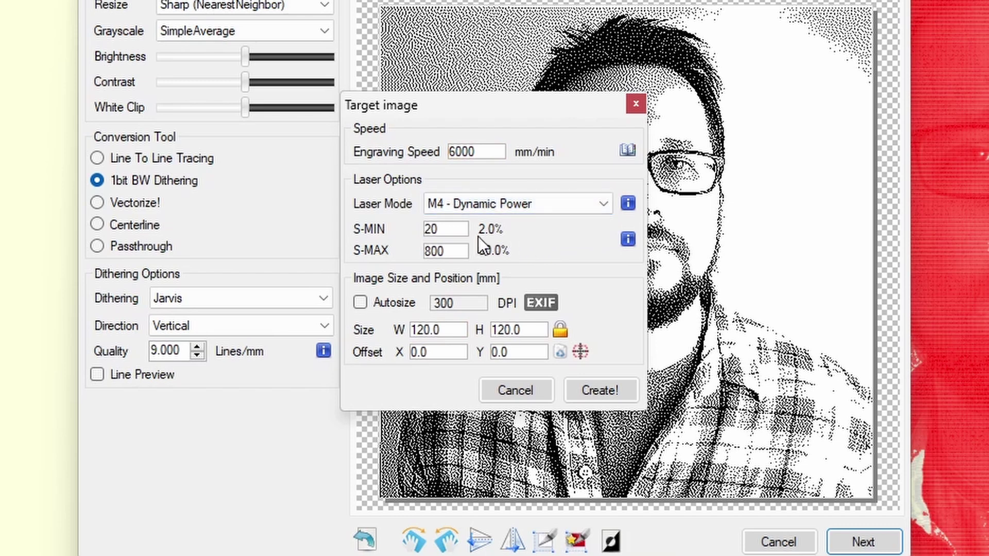
Set the dithered portrait's power range to S-MIN 500 and S-MAX 1000
double_click(444, 229)
type("500")
left_click(425, 250)
double_click(442, 251)
type("1000")
left_click(462, 235)
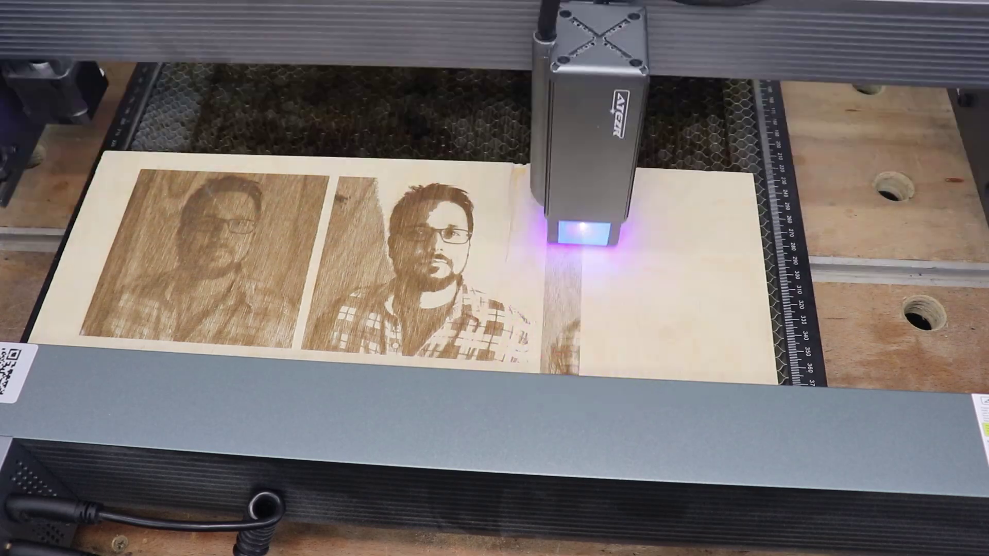